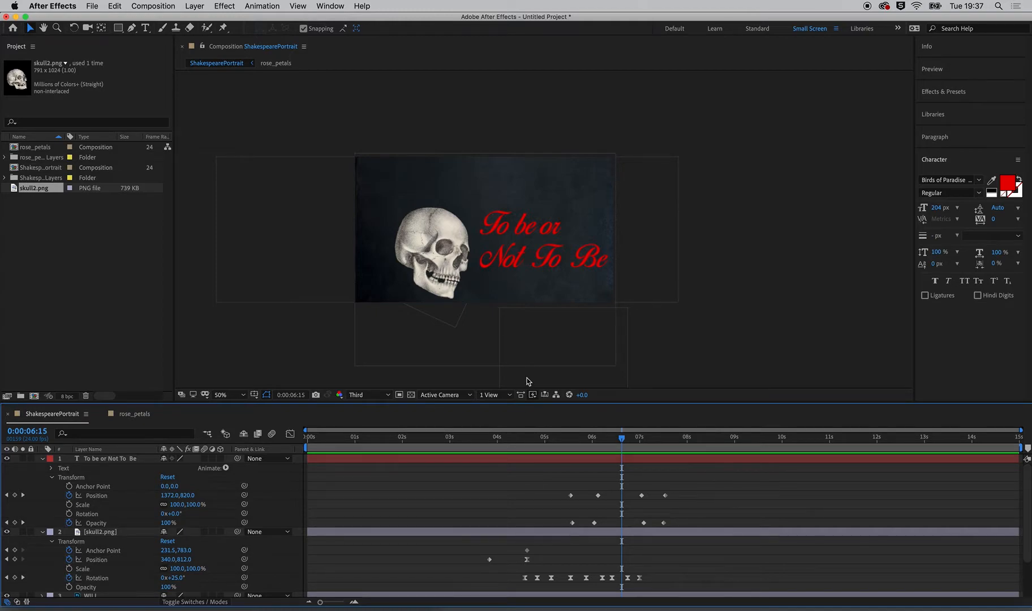
- Save the project as Final_ShakespeareProject.aep in the Intro to AE Files folder
{"action": "left_click", "coordinate": [91, 5]}
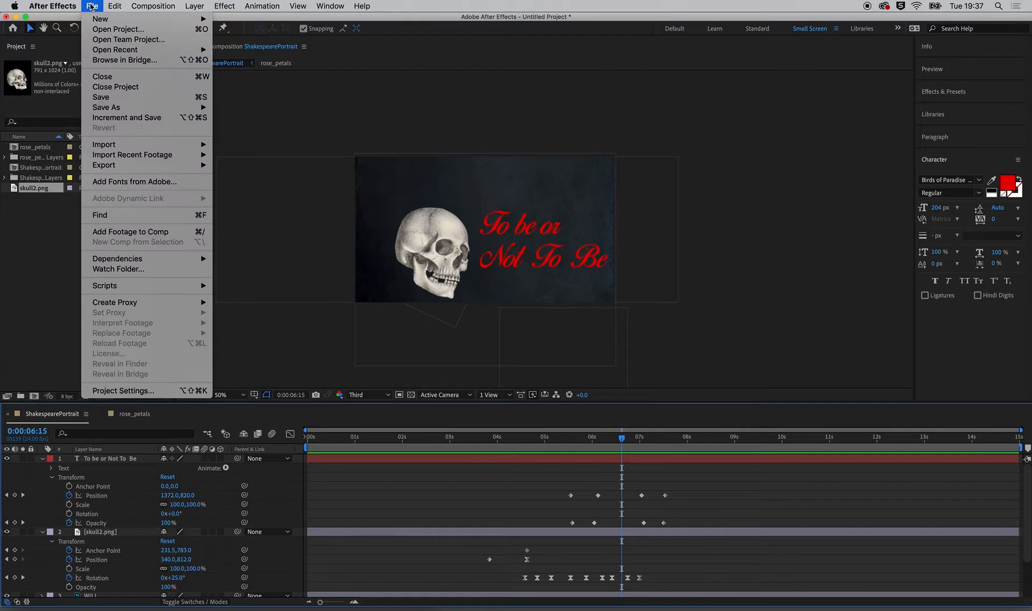
{"action": "left_click", "coordinate": [115, 98]}
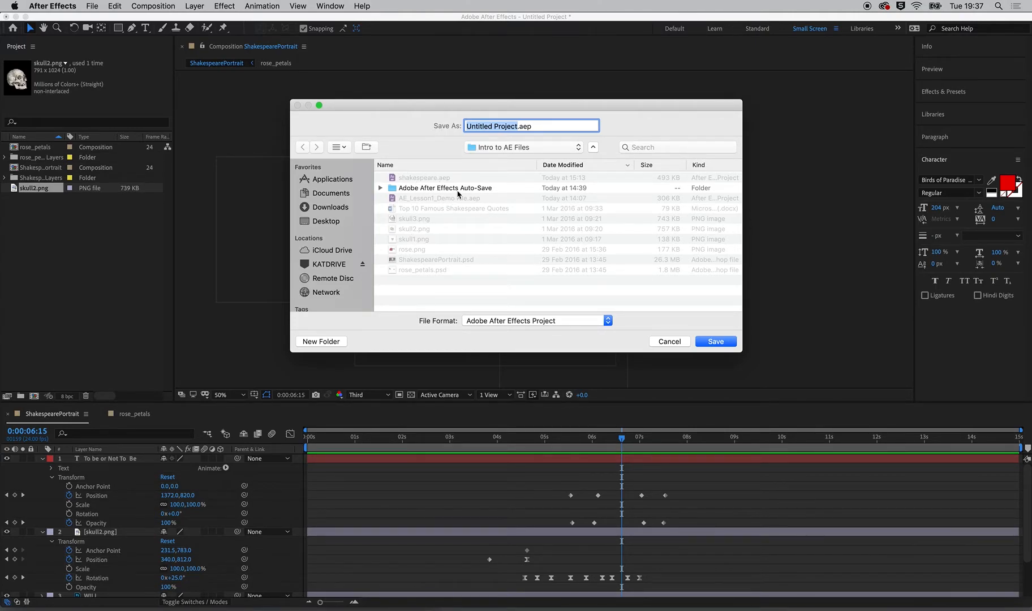
{"action": "type", "text": "Final_ShakespeareR"}
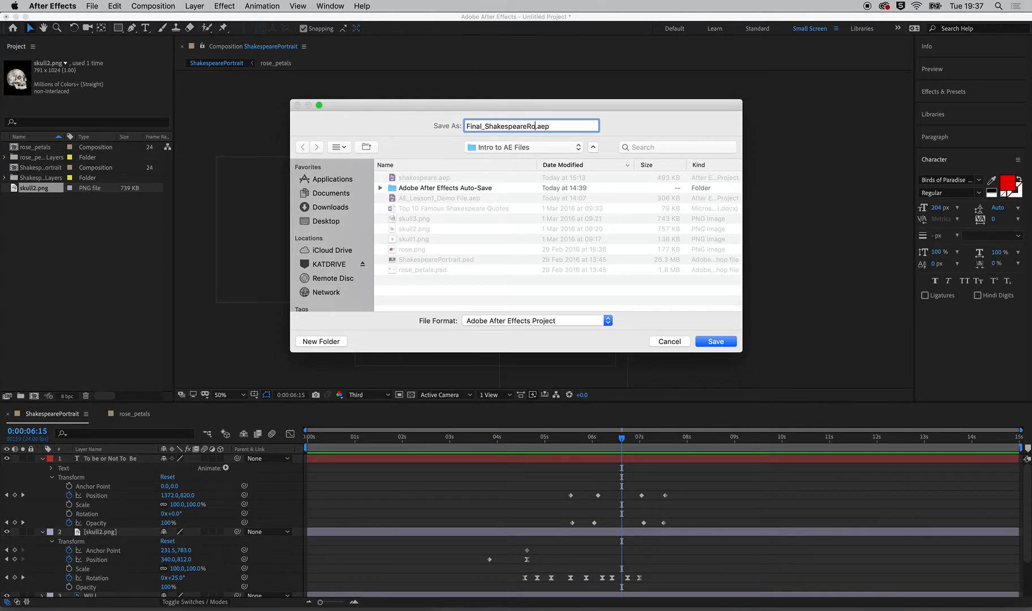
{"action": "key", "text": "BackSpace"}
{"action": "type", "text": "Projec"}
{"action": "type", "text": "t"}
{"action": "key", "text": "Return"}
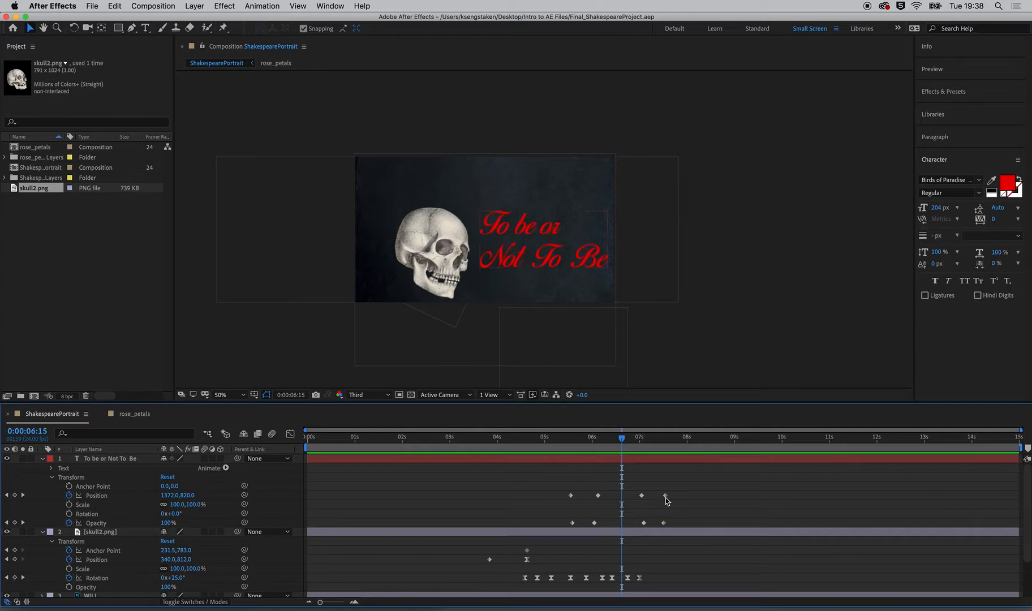
- Create a new composition from the existing ShakespearePortrait composition, nesting it as a single layer
{"action": "left_click_drag", "start_coordinate": [622, 437], "coordinate": [682, 456]}
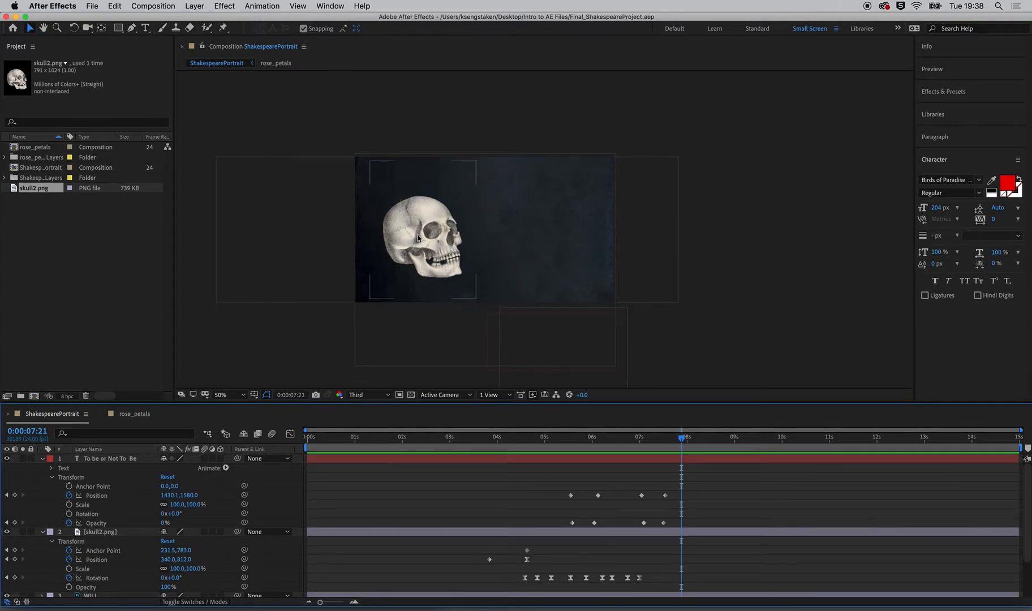
{"action": "left_click", "coordinate": [38, 168]}
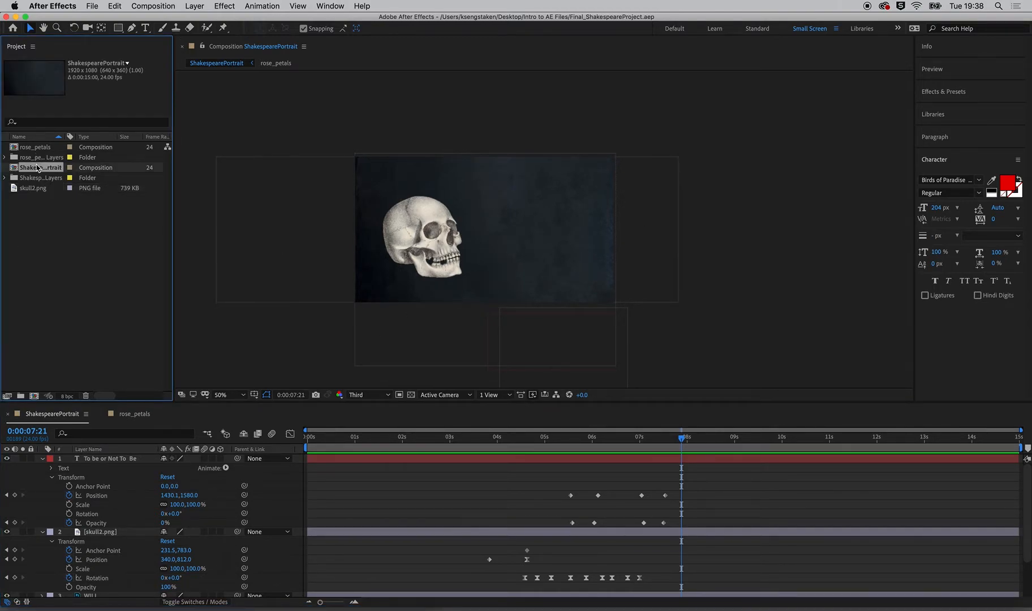
{"action": "left_click_drag", "start_coordinate": [37, 167], "coordinate": [32, 396]}
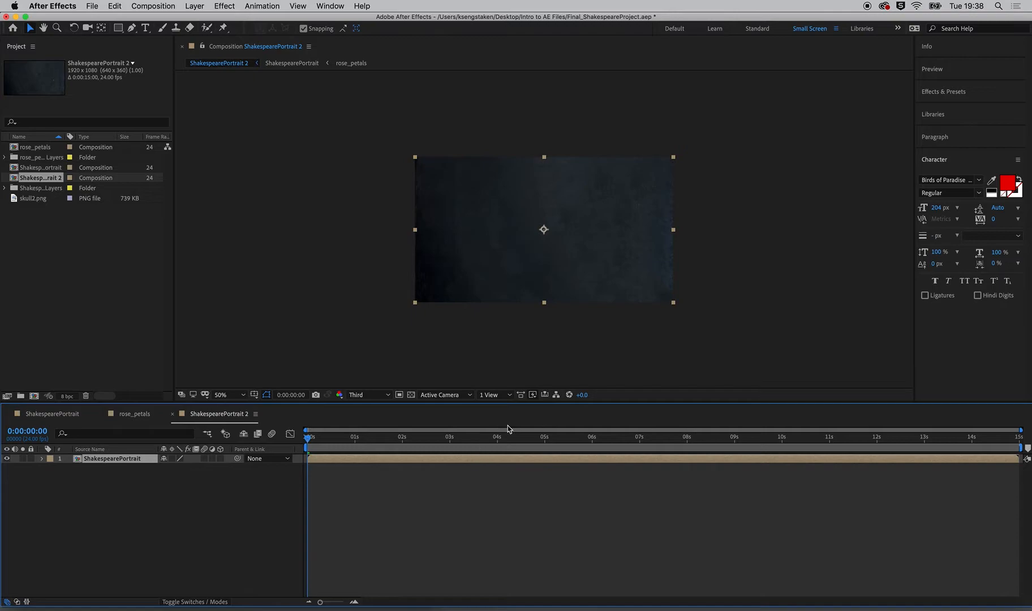
- Keyframe the nested ShakespearePortrait layer's opacity to fade from 100% at about 0:00:08:05 to 0% at 0:00:08:13
{"action": "left_click_drag", "start_coordinate": [512, 437], "coordinate": [710, 467]}
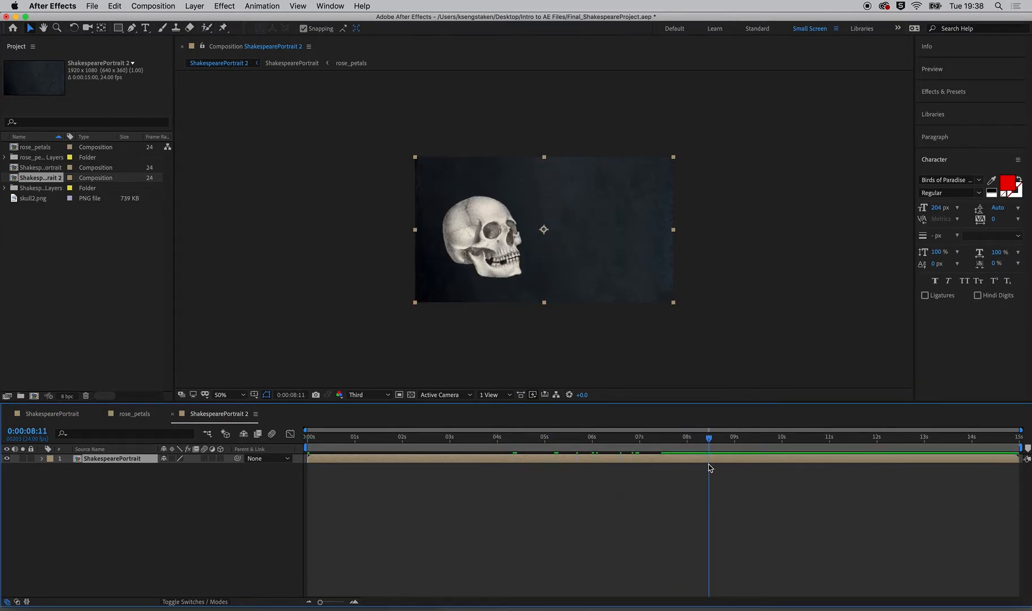
{"action": "key", "text": "t"}
{"action": "left_click", "coordinate": [69, 468]}
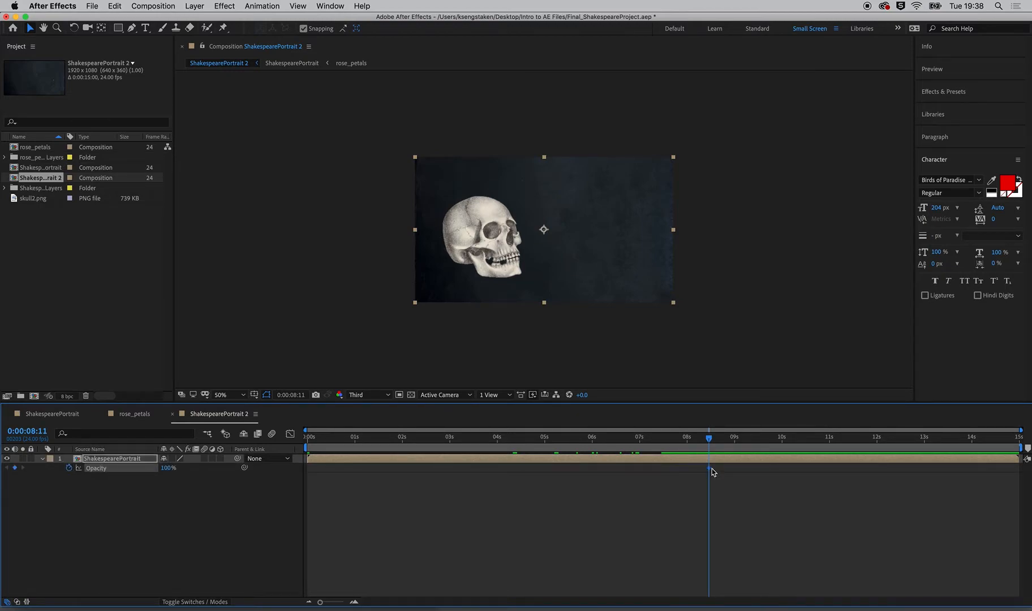
{"action": "left_click_drag", "start_coordinate": [709, 469], "coordinate": [697, 470]}
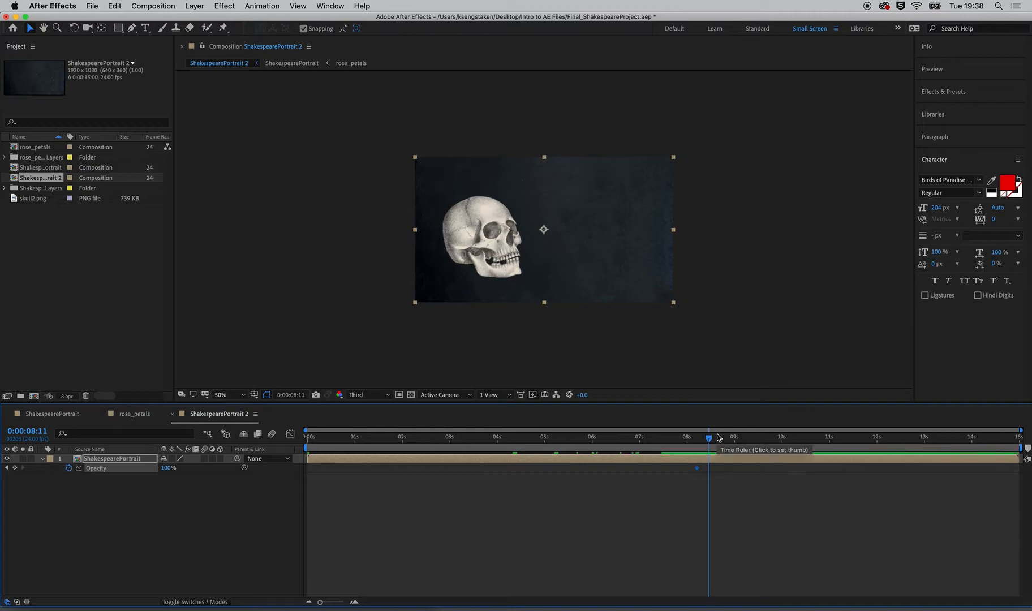
{"action": "left_click", "coordinate": [712, 437]}
{"action": "left_click", "coordinate": [167, 469]}
{"action": "type", "text": "0"}
{"action": "key", "text": "Return"}
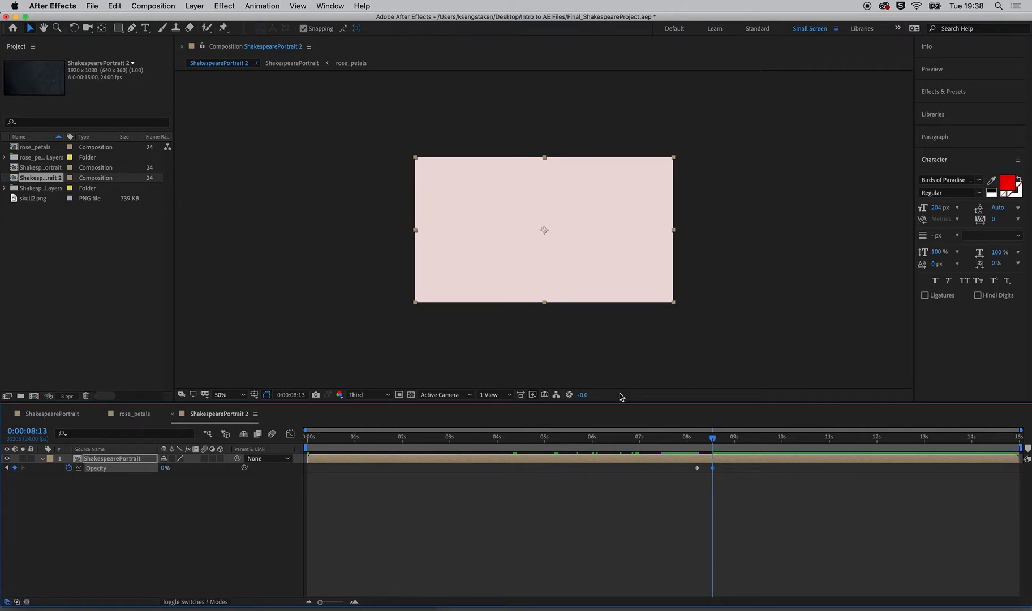
- Change the ShakespearePortrait 2 composition's background color to black (000000)
{"action": "key", "text": "super+k"}
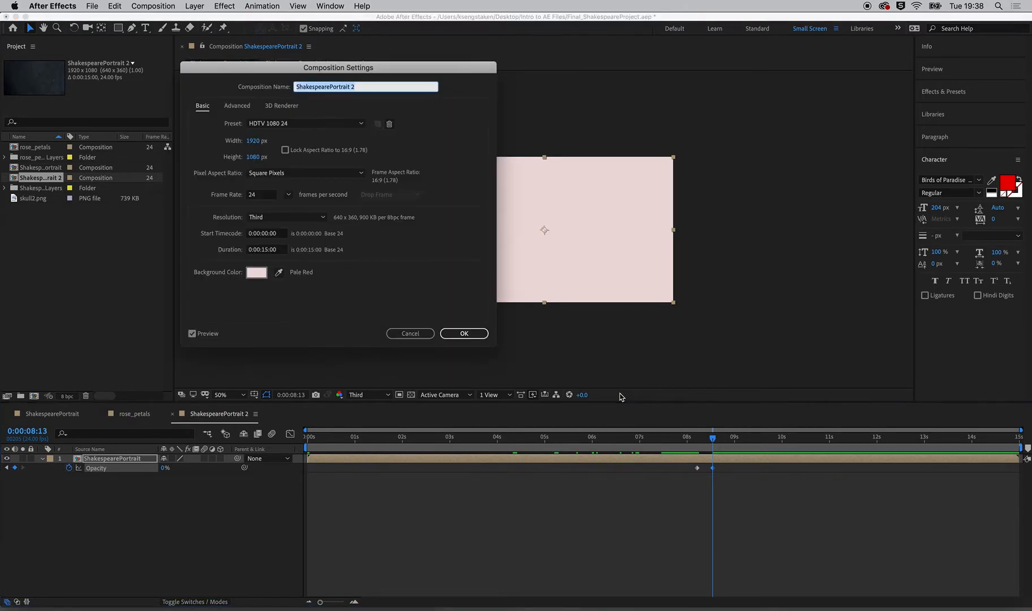
{"action": "left_click", "coordinate": [258, 274]}
{"action": "left_click_drag", "start_coordinate": [80, 211], "coordinate": [5, 218]}
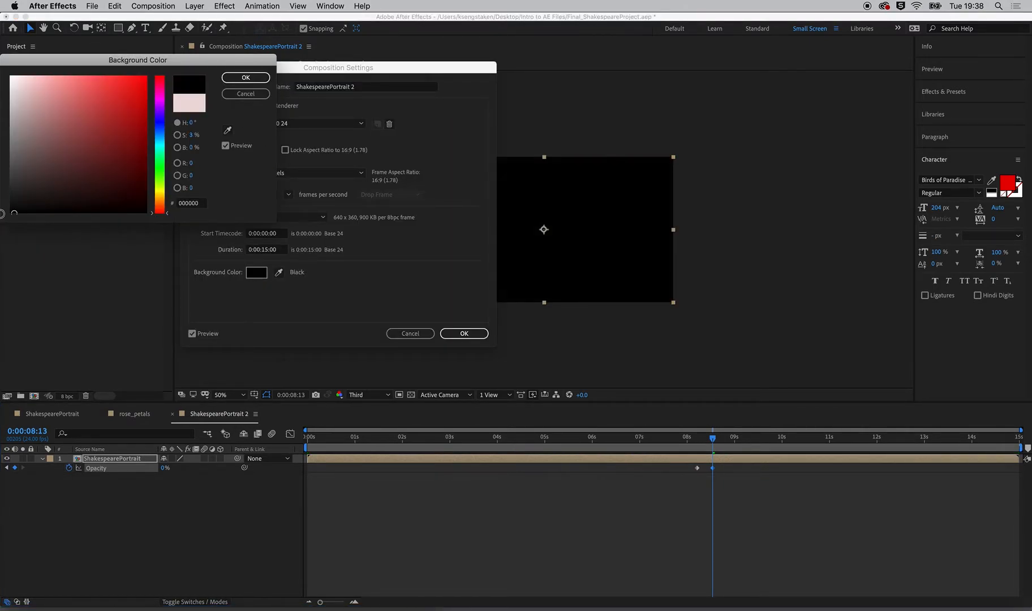
{"action": "left_click", "coordinate": [229, 82]}
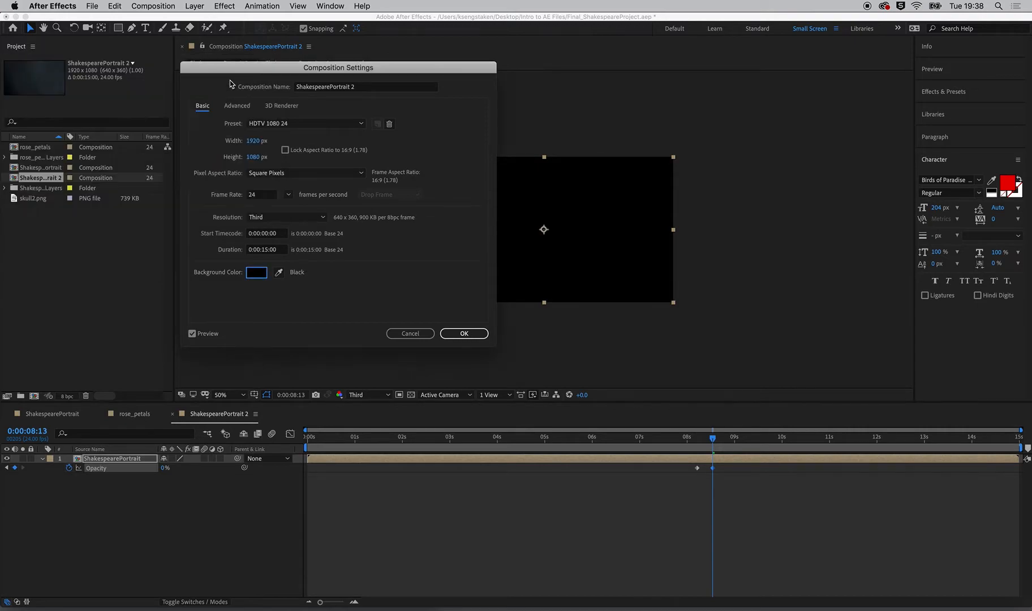
{"action": "left_click", "coordinate": [466, 333]}
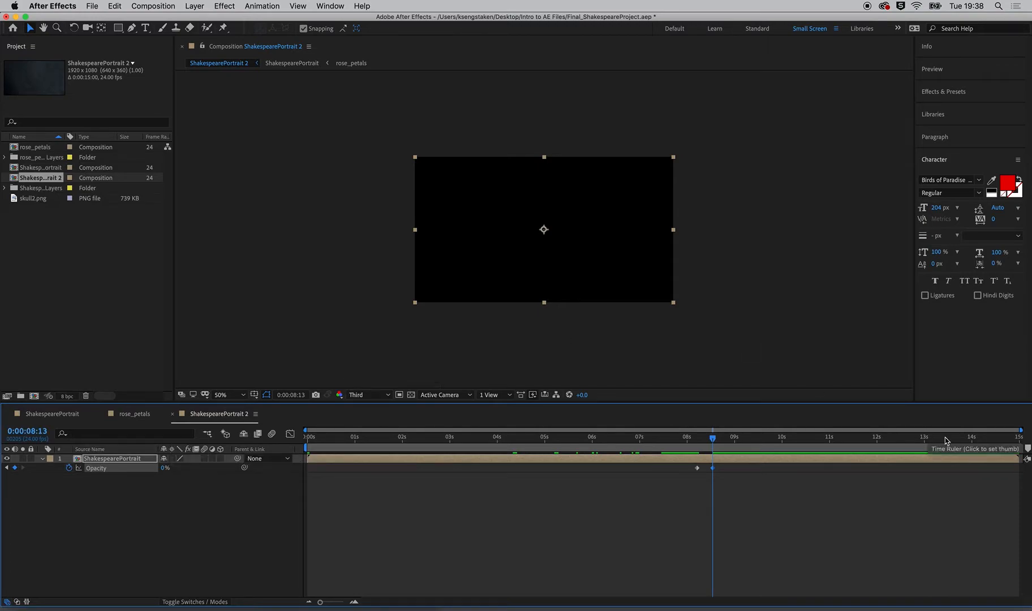
- Shorten the work area to end just after the fade-out and set the composition duration to 0:00:09:00
{"action": "mouse_move", "coordinate": [1025, 448]}
{"action": "left_mouse_down"}
{"action": "mouse_move", "coordinate": [1018, 472]}
{"action": "mouse_move", "coordinate": [715, 485]}
{"action": "left_mouse_up"}
{"action": "key", "text": "super+k"}
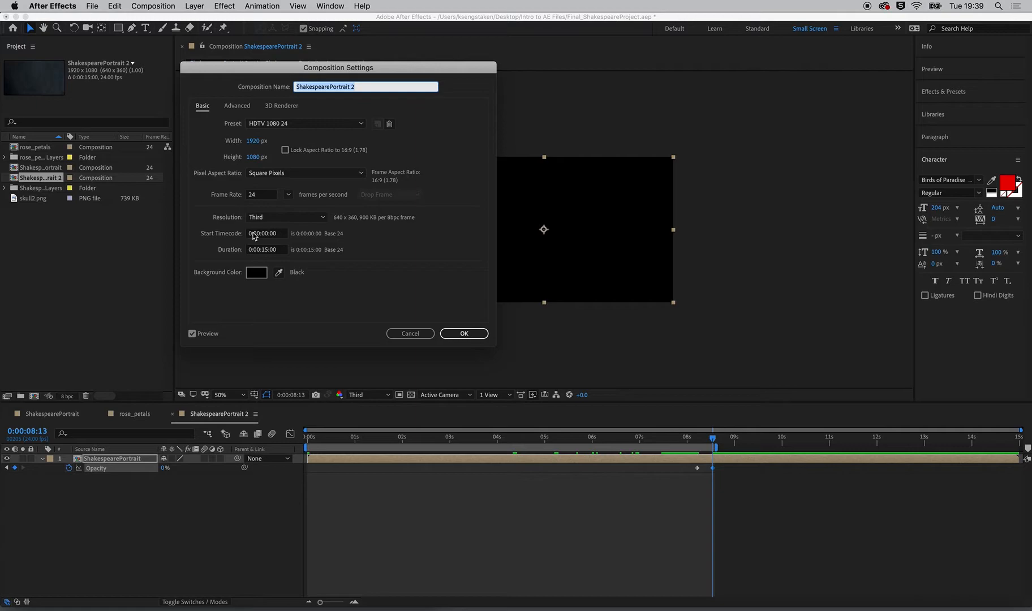
{"action": "left_click", "coordinate": [268, 249]}
{"action": "key", "text": "BackSpace"}
{"action": "key", "text": "BackSpace"}
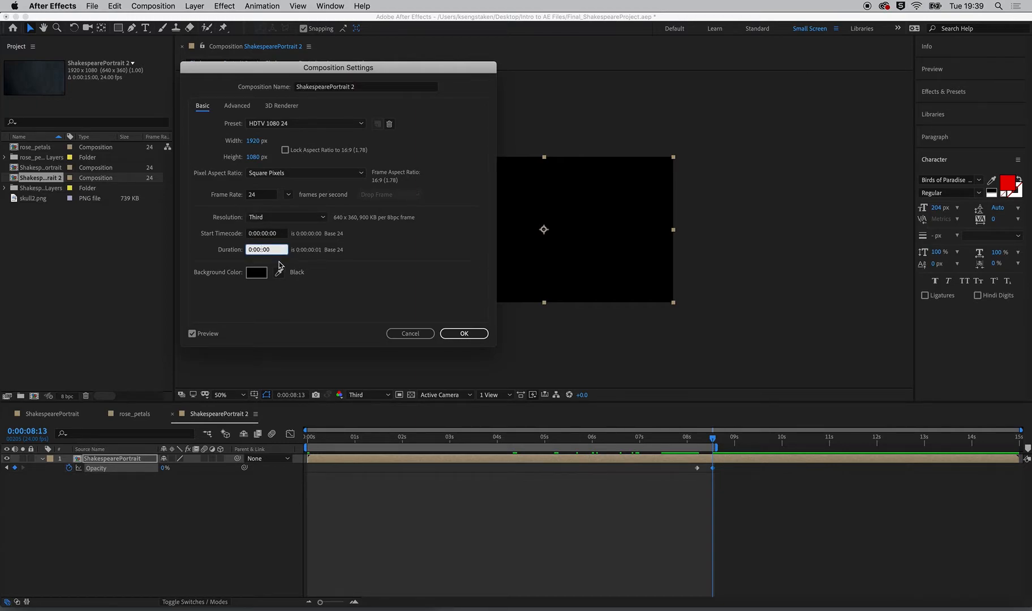
{"action": "type", "text": "09"}
{"action": "key", "text": "Return"}
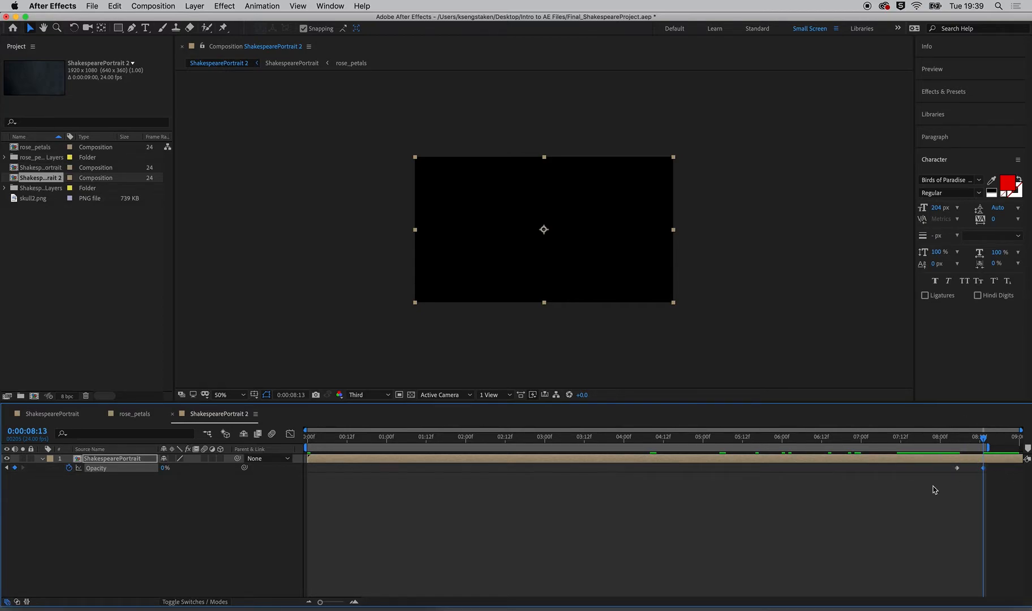
- Preview the ending and shift both opacity keyframes earlier so the fade-out starts at about 0:00:07:12
{"action": "left_click", "coordinate": [766, 437]}
{"action": "key", "text": "space"}
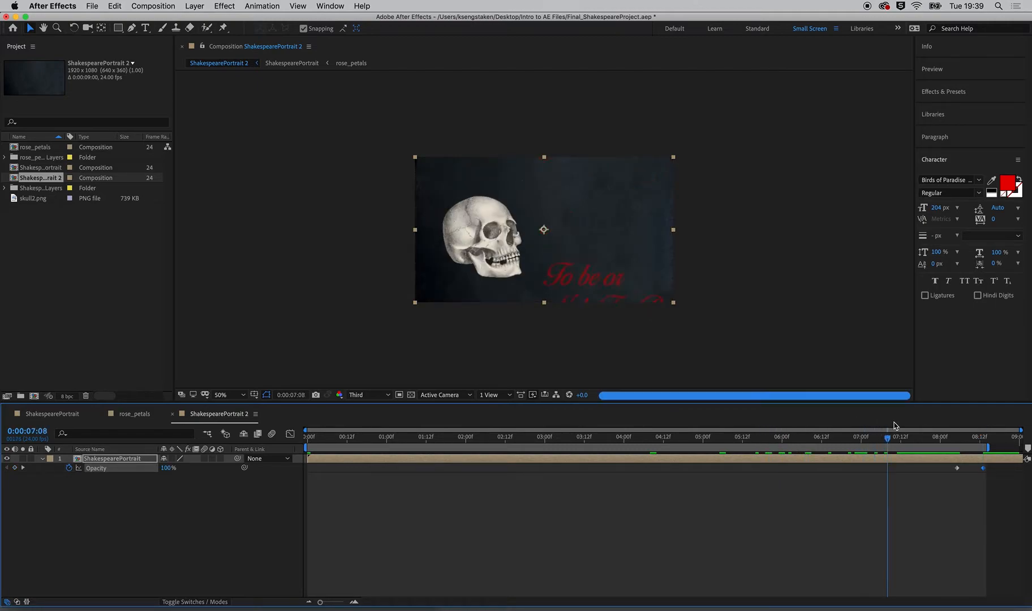
{"action": "key", "text": "space"}
{"action": "key", "text": "space"}
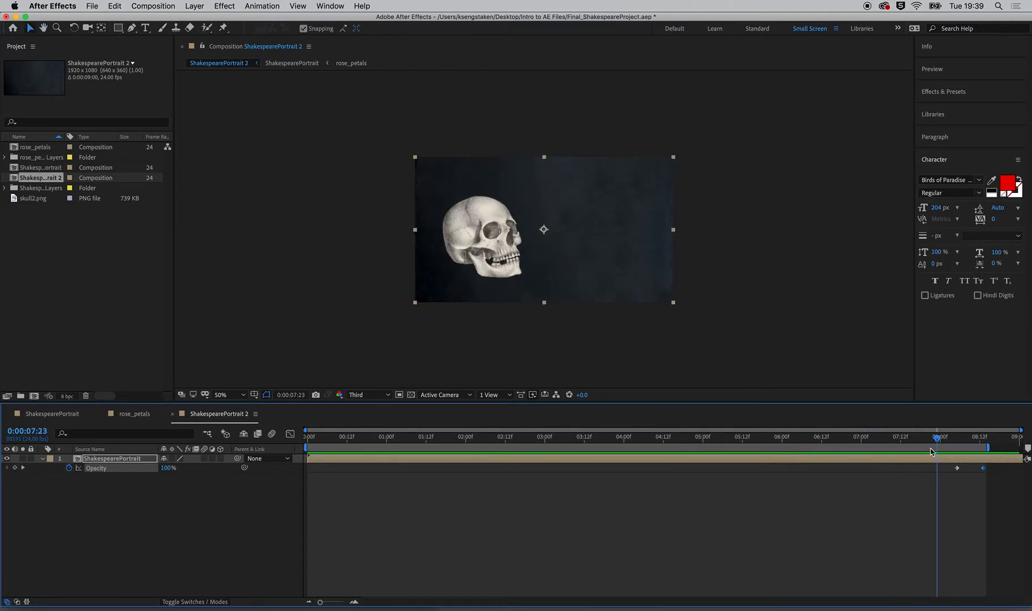
{"action": "left_click_drag", "start_coordinate": [991, 468], "coordinate": [924, 472]}
{"action": "left_click", "coordinate": [888, 444]}
{"action": "key", "text": "space"}
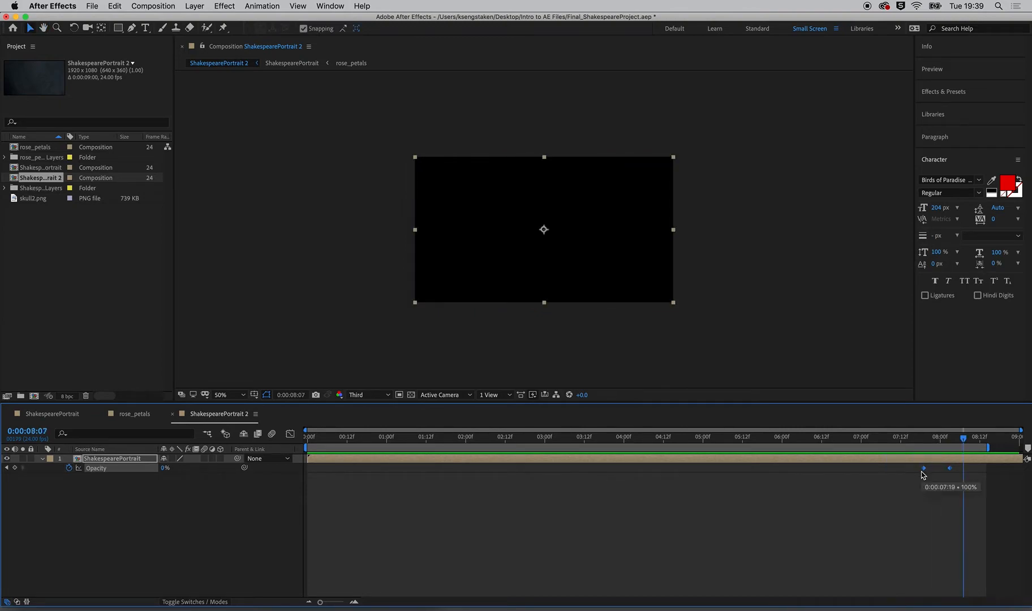
{"action": "left_click_drag", "start_coordinate": [923, 471], "coordinate": [899, 473]}
{"action": "left_click", "coordinate": [891, 443]}
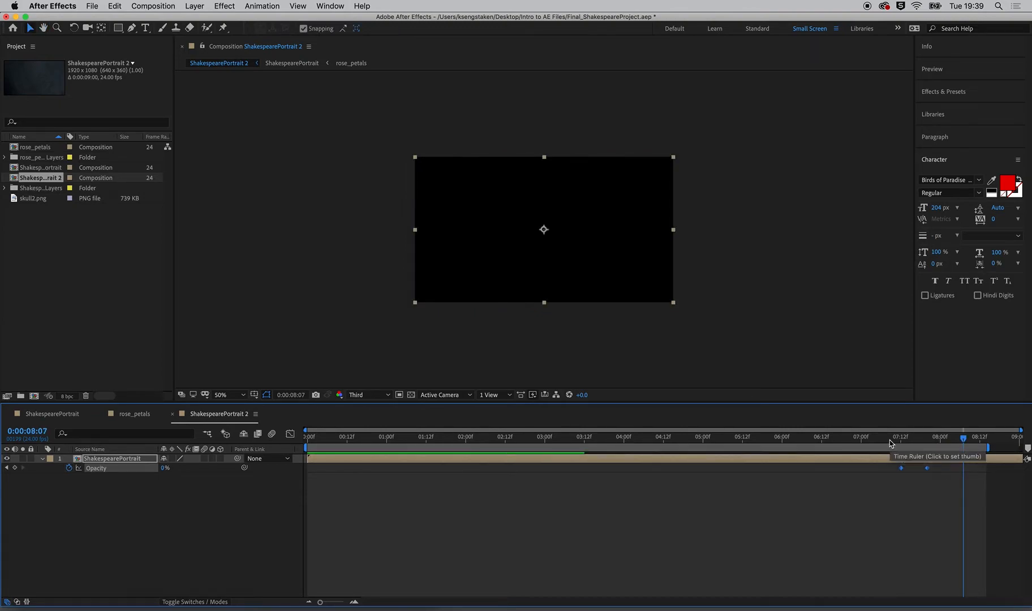
{"action": "key", "text": "space"}
- Set the ShakespearePortrait 2 composition's duration to 0:00:08:00
{"action": "left_click", "coordinate": [942, 439]}
{"action": "key", "text": "super+k"}
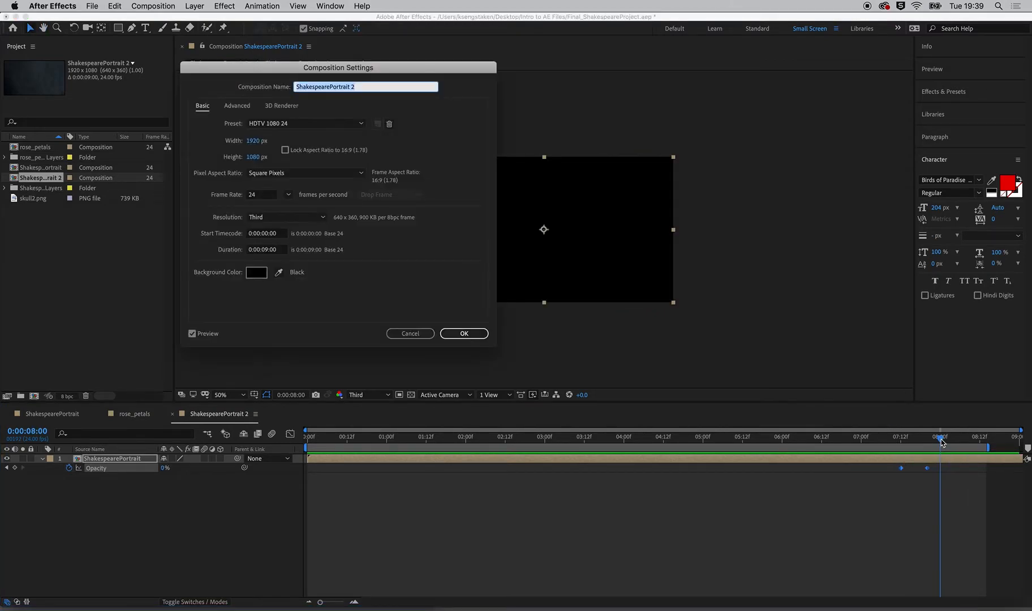
{"action": "left_click", "coordinate": [269, 250]}
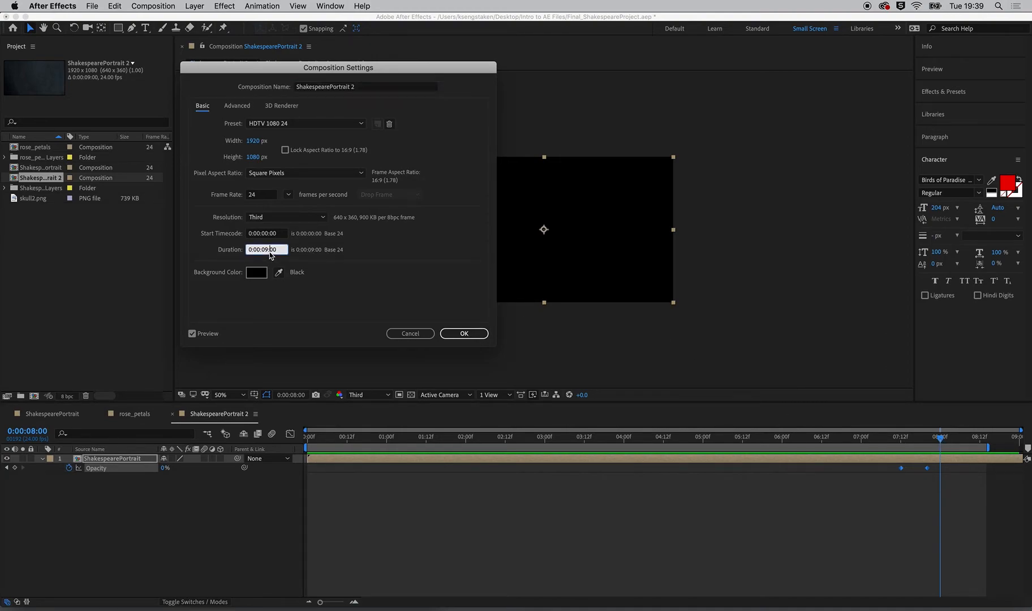
{"action": "key", "text": "BackSpace"}
{"action": "type", "text": "8"}
{"action": "key", "text": "Return"}
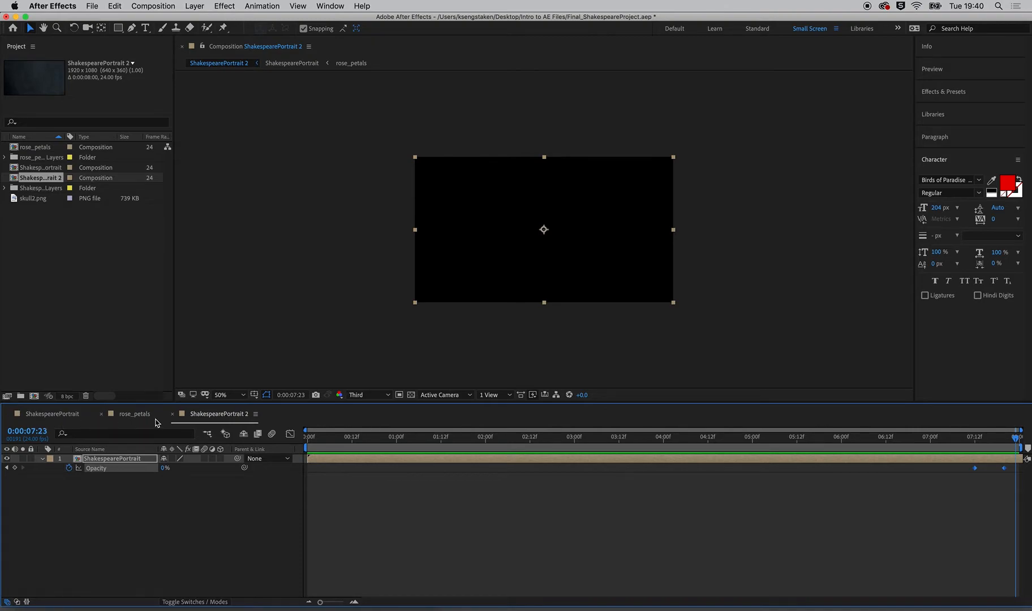
- Check the original ShakespearePortrait composition, then add ShakespearePortrait 2 to the Adobe Media Encoder queue
{"action": "left_click", "coordinate": [135, 416]}
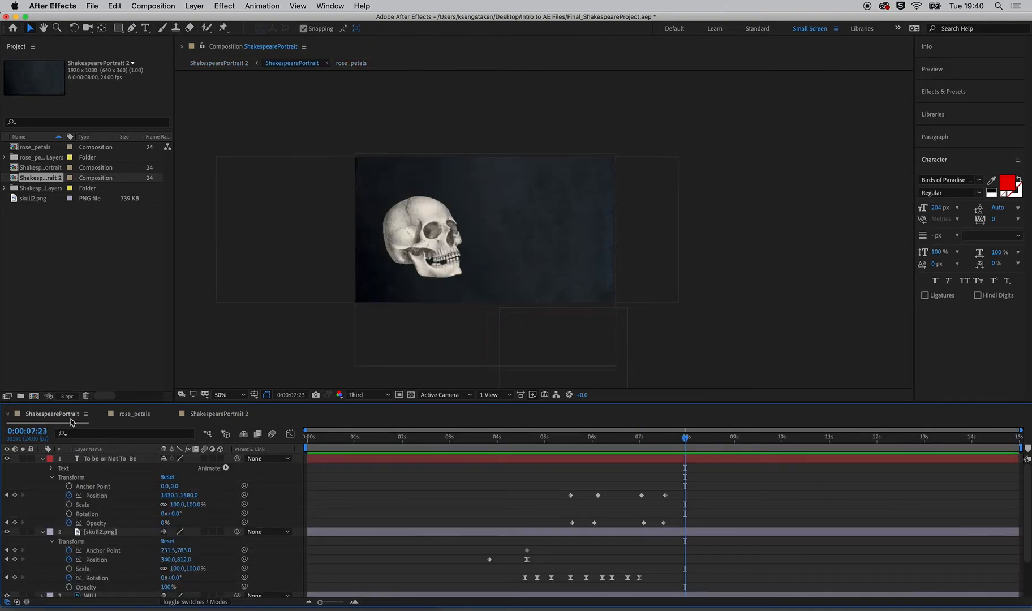
{"action": "left_click", "coordinate": [229, 416]}
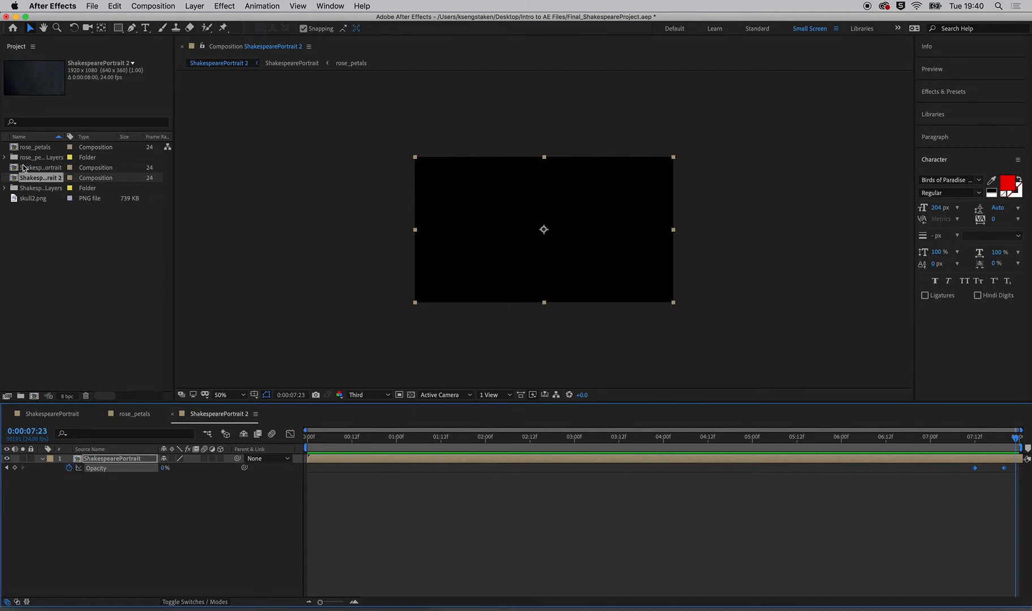
{"action": "left_click", "coordinate": [166, 7]}
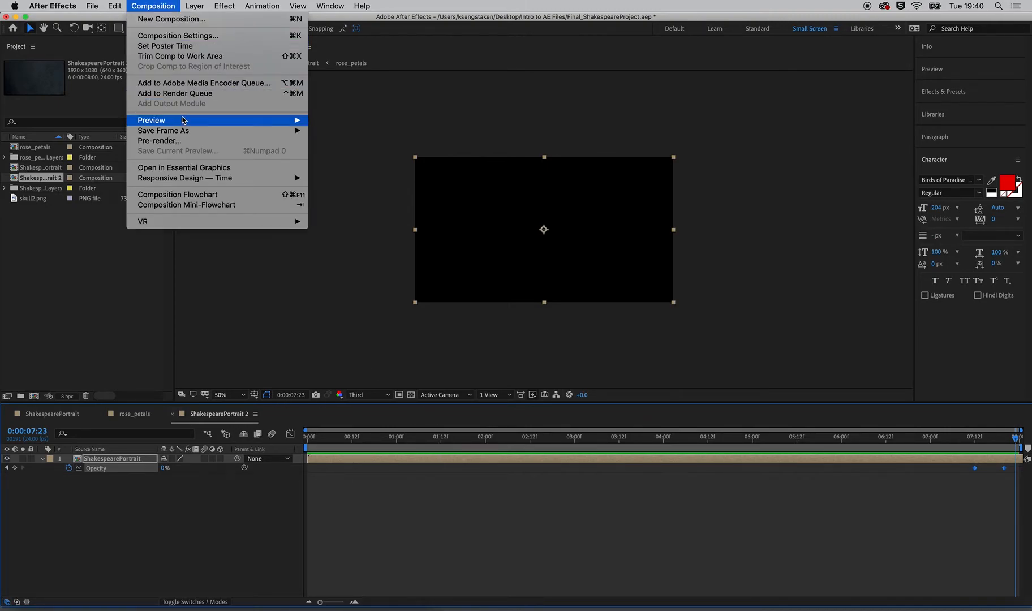
{"action": "left_click", "coordinate": [206, 85]}
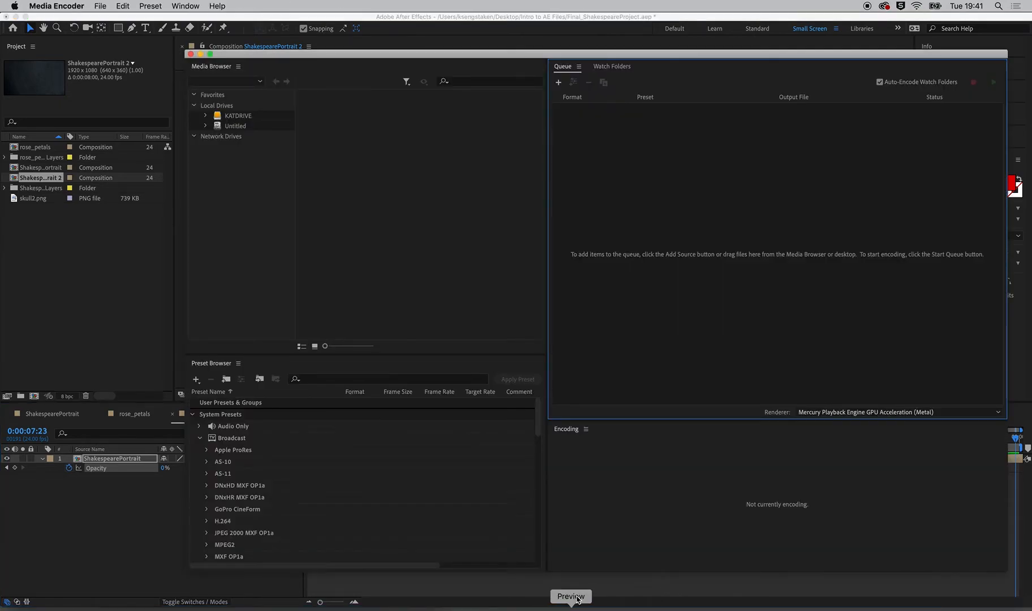
- Return to After Effects and send the ShakespearePortrait 2 composition to the Media Encoder queue again
{"action": "left_click", "coordinate": [325, 282]}
{"action": "left_click", "coordinate": [123, 245]}
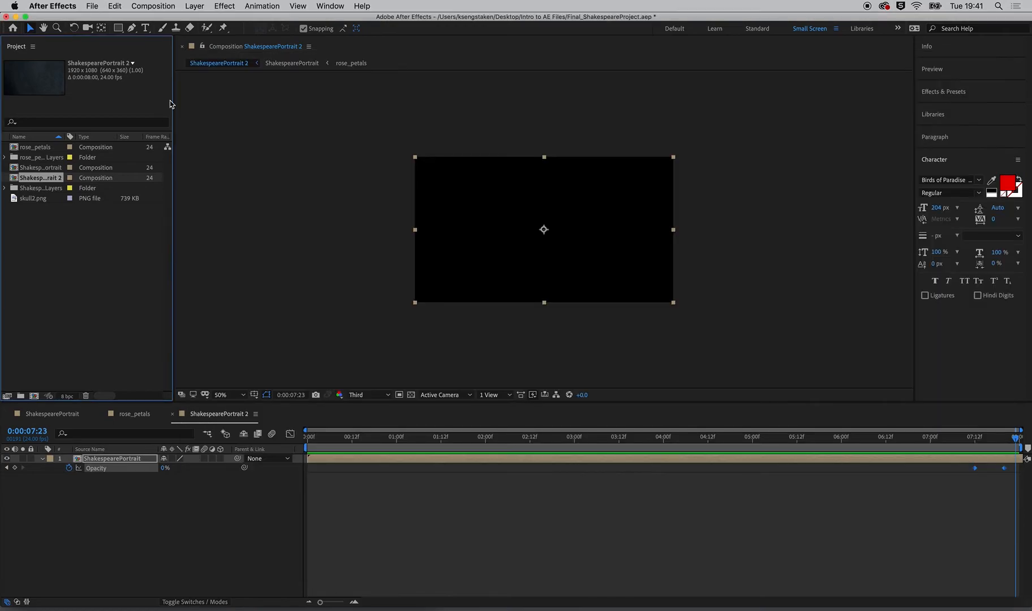
{"action": "left_click", "coordinate": [163, 6]}
{"action": "left_click", "coordinate": [436, 507]}
{"action": "left_click", "coordinate": [428, 501]}
{"action": "left_click", "coordinate": [169, 6]}
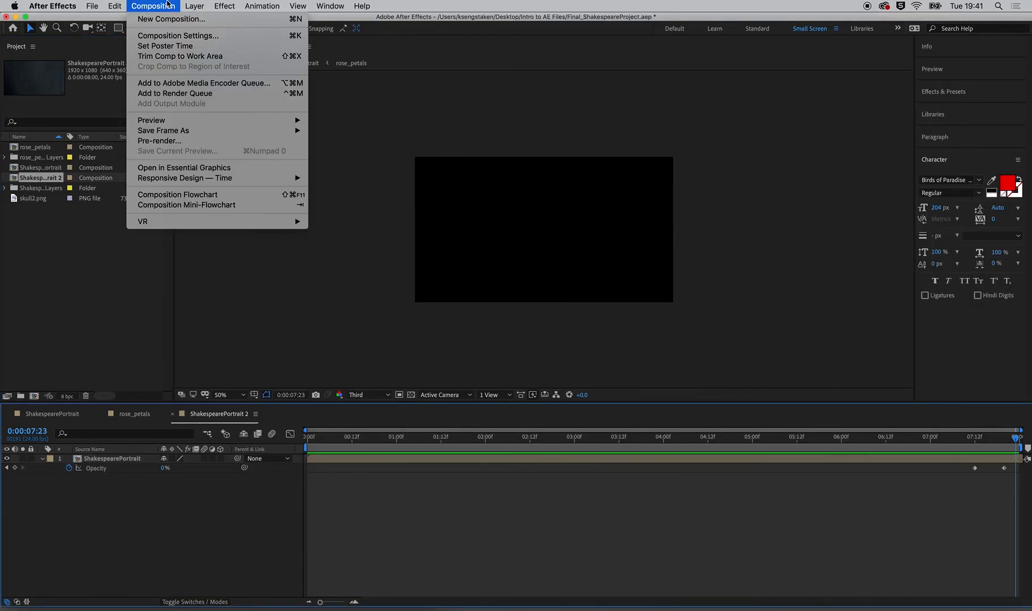
{"action": "left_click", "coordinate": [208, 84]}
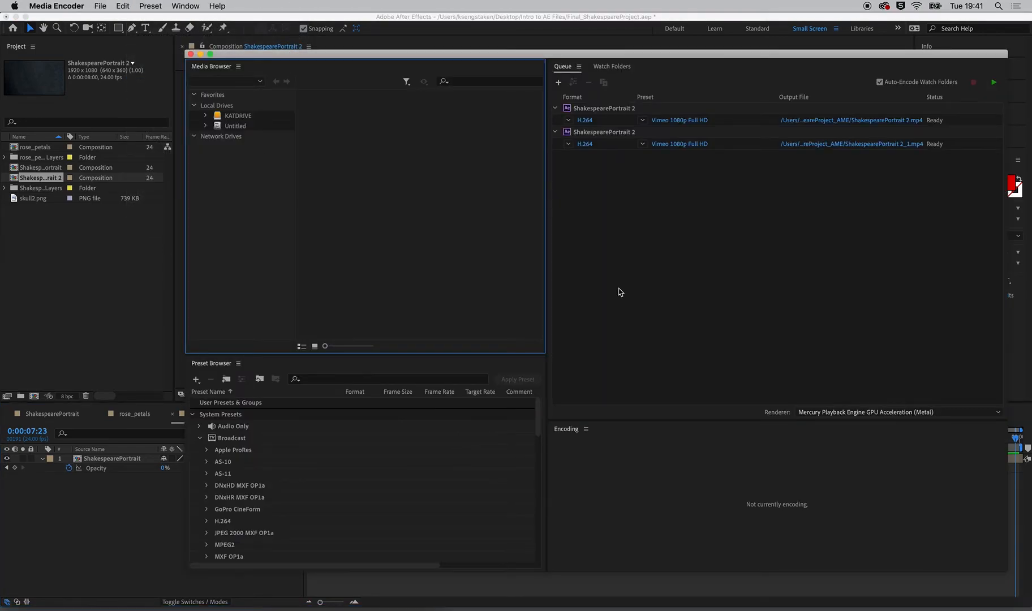
- Remove the first of the two ShakespearePortrait 2 entries from the Media Encoder queue
{"action": "left_click", "coordinate": [611, 112]}
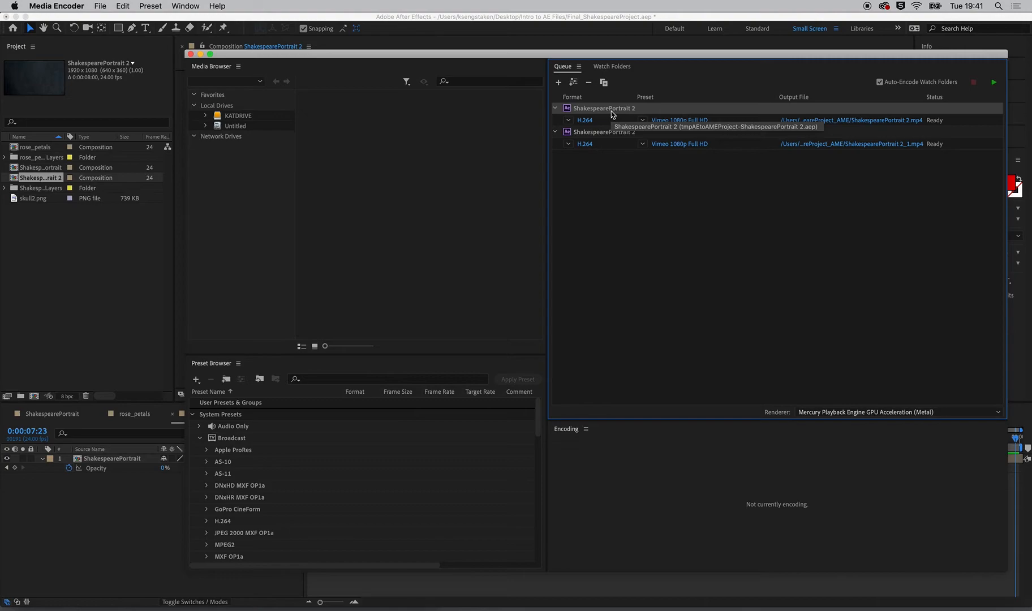
{"action": "key", "text": "Delete"}
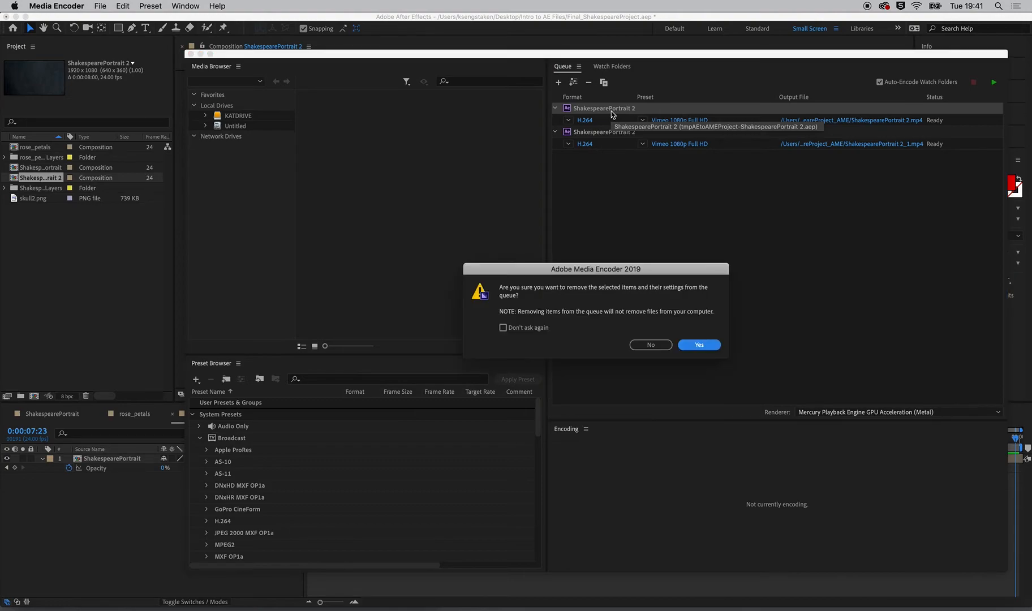
{"action": "left_click", "coordinate": [699, 345]}
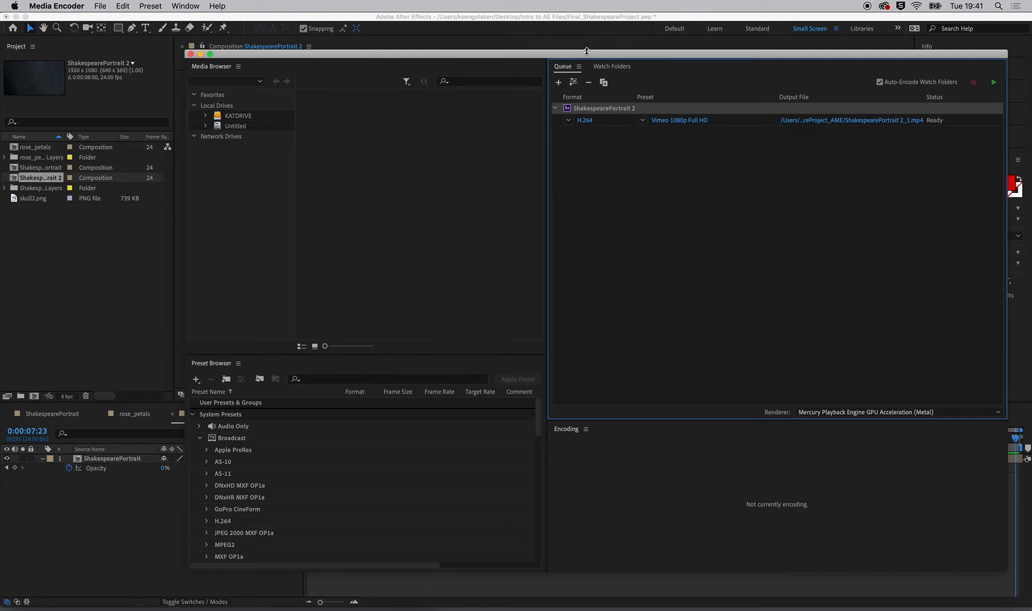
- Browse the system presets in the Preset Browser, examining the Social Media presets with their frame sizes, target rates and comments
{"action": "left_click_drag", "start_coordinate": [586, 56], "coordinate": [554, 19]}
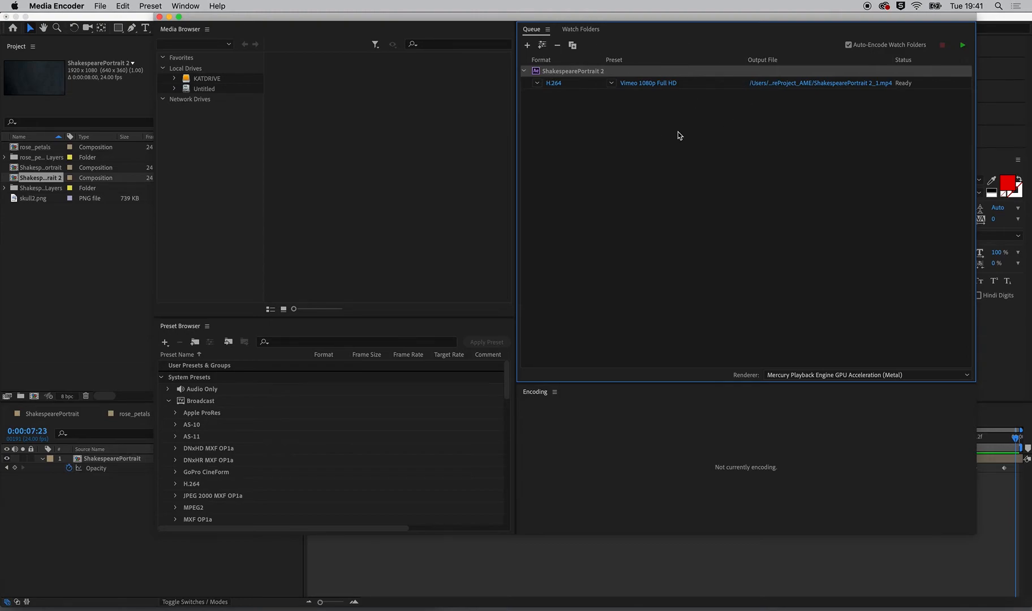
{"action": "scroll", "coordinate": [432, 413], "scroll_direction": "down", "scroll_amount": 15}
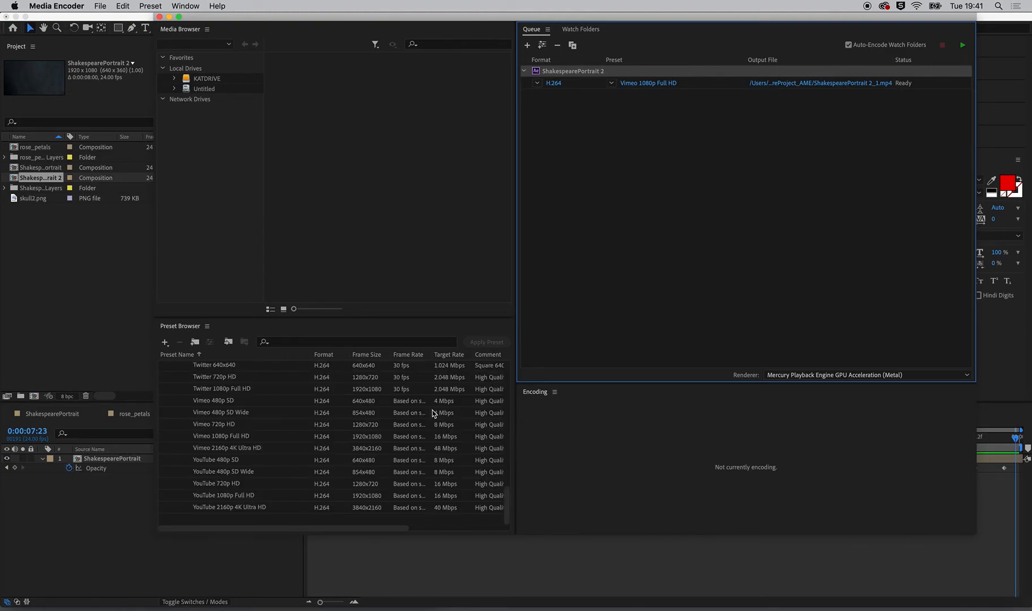
{"action": "scroll", "coordinate": [266, 471], "scroll_direction": "up", "scroll_amount": 10}
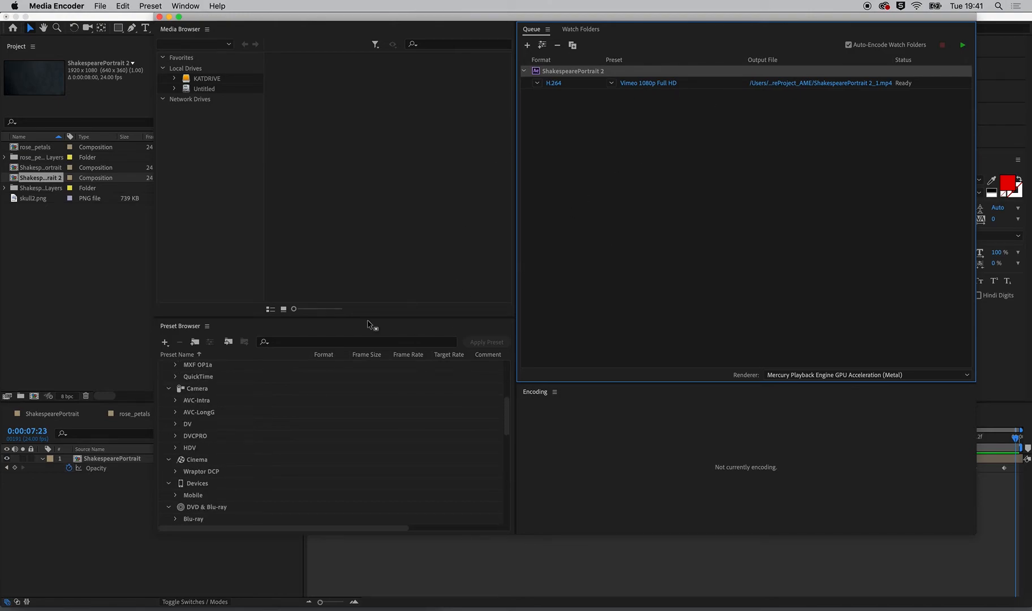
{"action": "scroll", "coordinate": [319, 373], "scroll_direction": "up", "scroll_amount": 5}
{"action": "scroll", "coordinate": [309, 437], "scroll_direction": "down", "scroll_amount": 2}
{"action": "scroll", "coordinate": [309, 438], "scroll_direction": "right", "scroll_amount": 3}
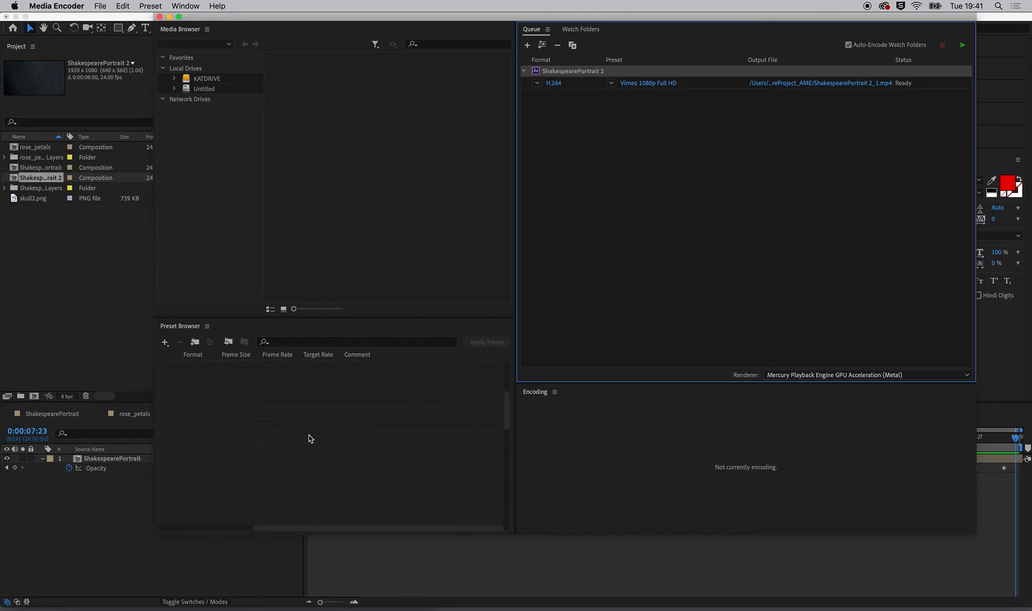
{"action": "scroll", "coordinate": [309, 438], "scroll_direction": "left", "scroll_amount": 3}
{"action": "scroll", "coordinate": [309, 437], "scroll_direction": "down", "scroll_amount": 10}
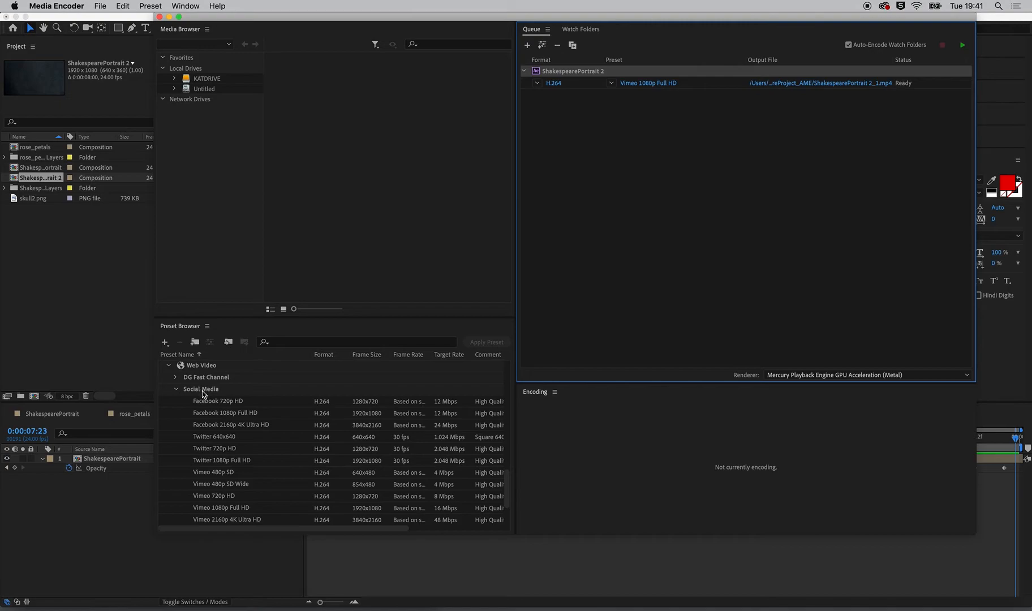
{"action": "scroll", "coordinate": [218, 468], "scroll_direction": "right", "scroll_amount": 5}
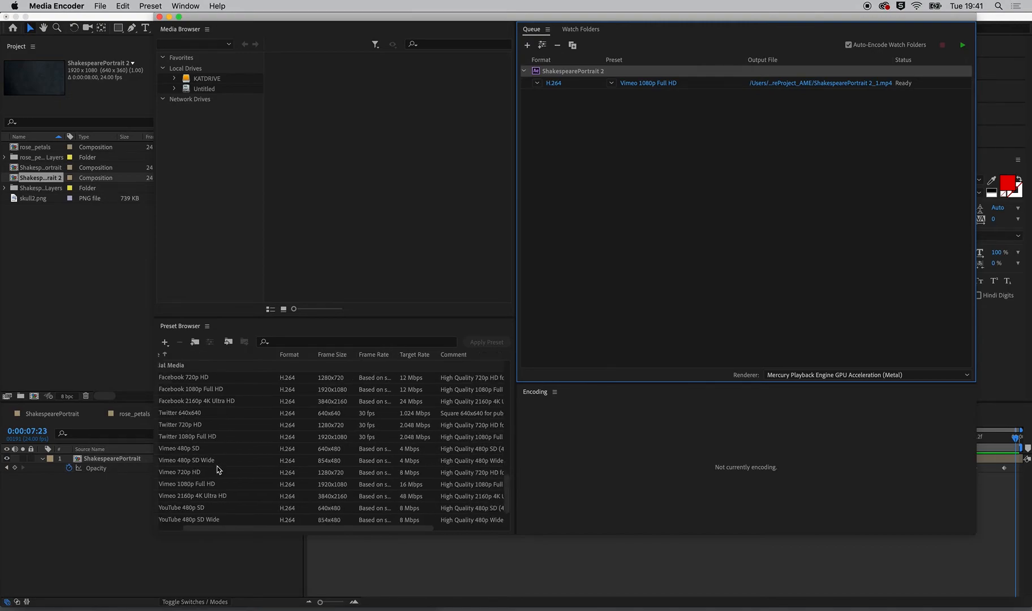
{"action": "scroll", "coordinate": [218, 469], "scroll_direction": "down", "scroll_amount": 3}
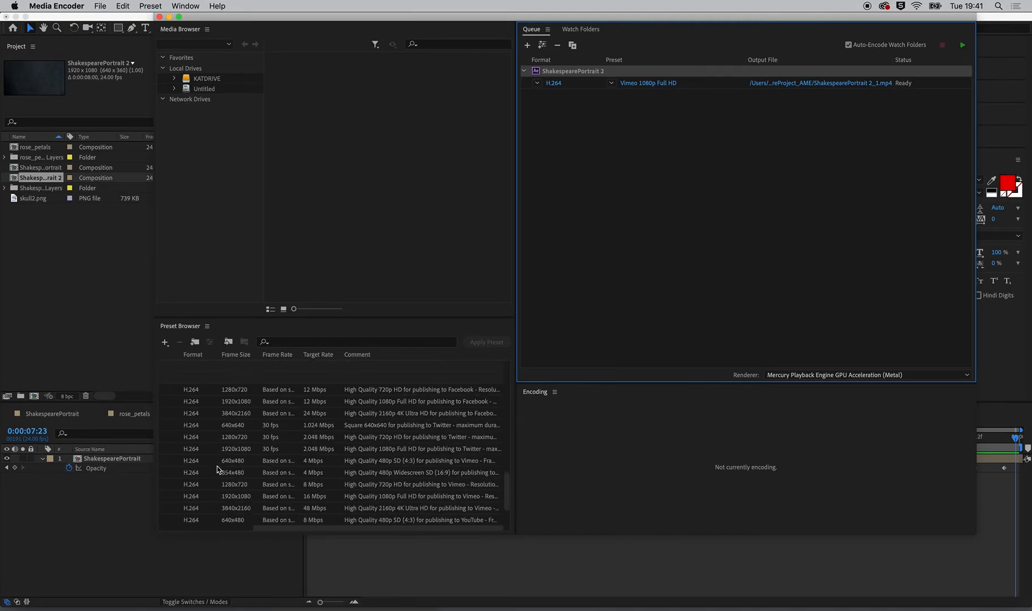
{"action": "left_click_drag", "start_coordinate": [302, 528], "coordinate": [144, 524]}
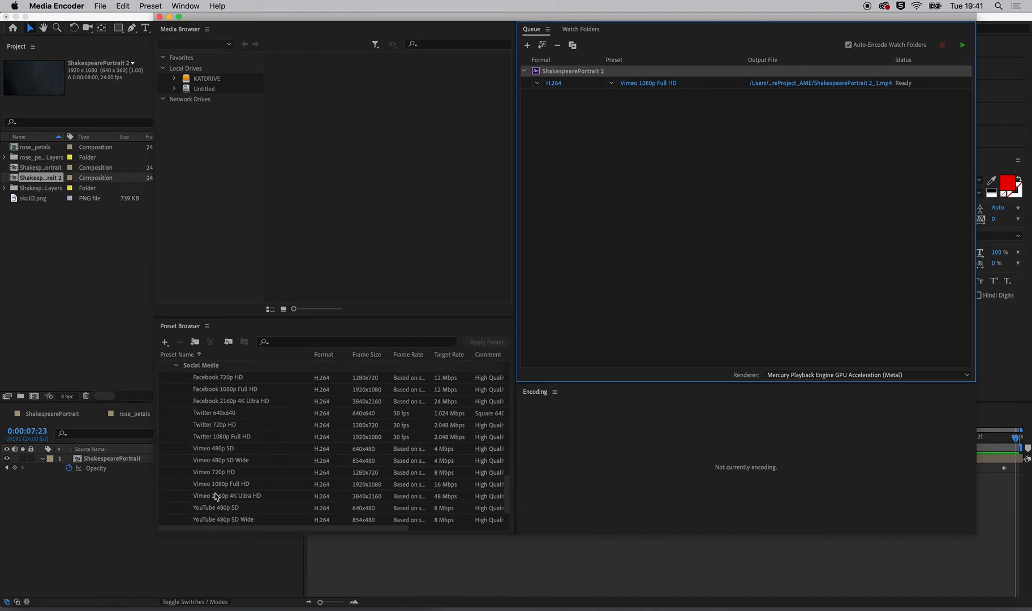
- Apply the YouTube 1080p Full HD preset to the queued ShakespearePortrait 2 output
{"action": "scroll", "coordinate": [215, 498], "scroll_direction": "down", "scroll_amount": 3}
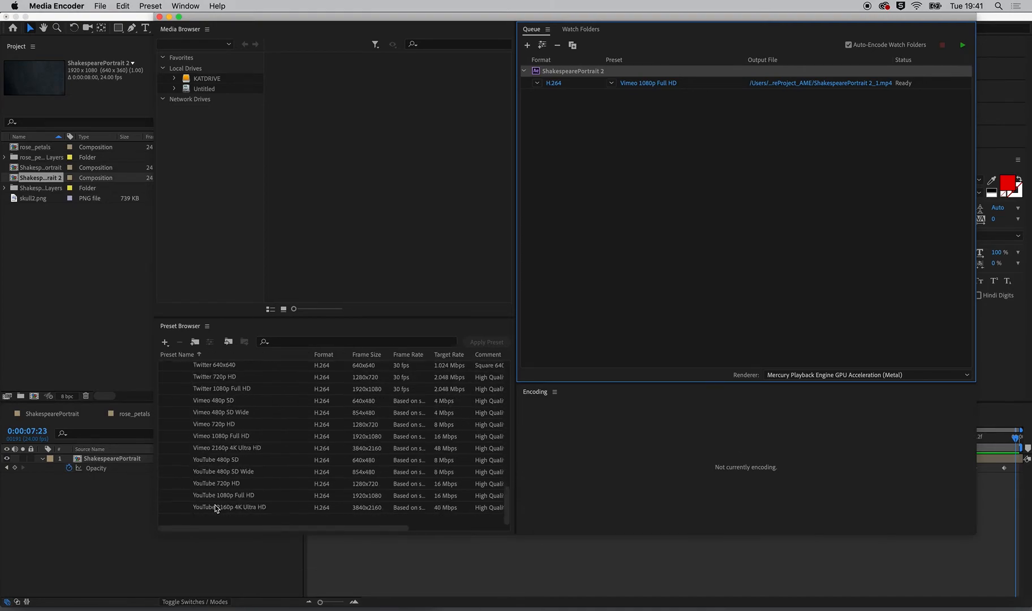
{"action": "left_click", "coordinate": [219, 500]}
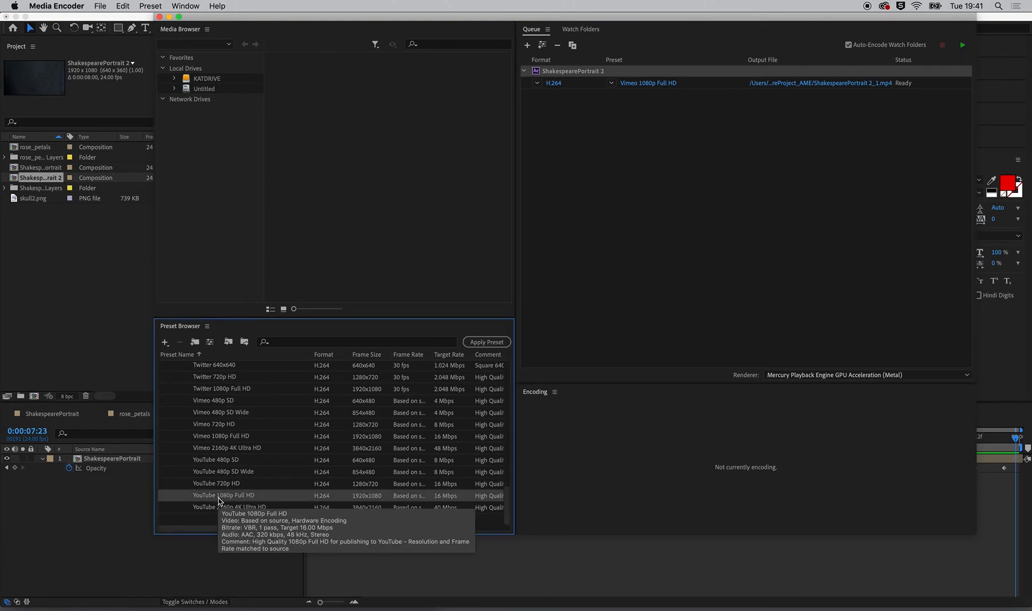
{"action": "left_click_drag", "start_coordinate": [219, 499], "coordinate": [568, 85]}
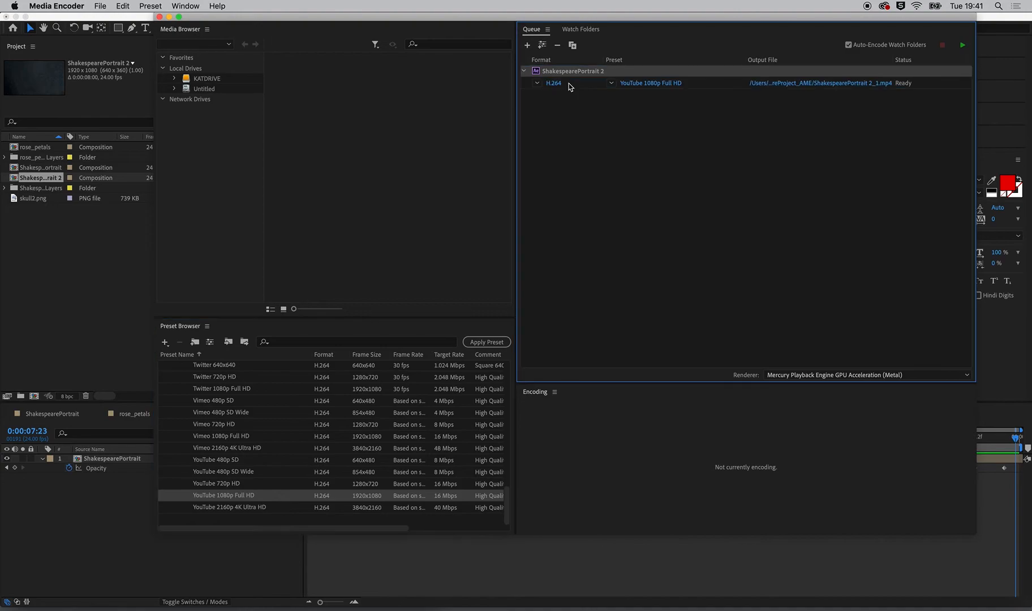
- Open the queued output's export settings and change the video frame size to 4,096 by 2,304
{"action": "left_click", "coordinate": [643, 84]}
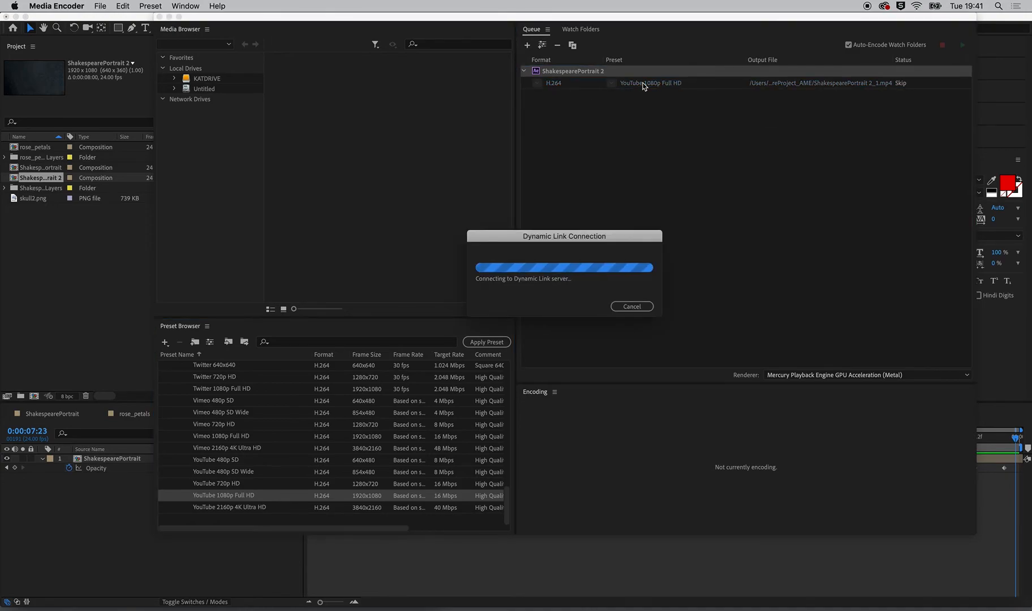
{"action": "left_click", "coordinate": [633, 309]}
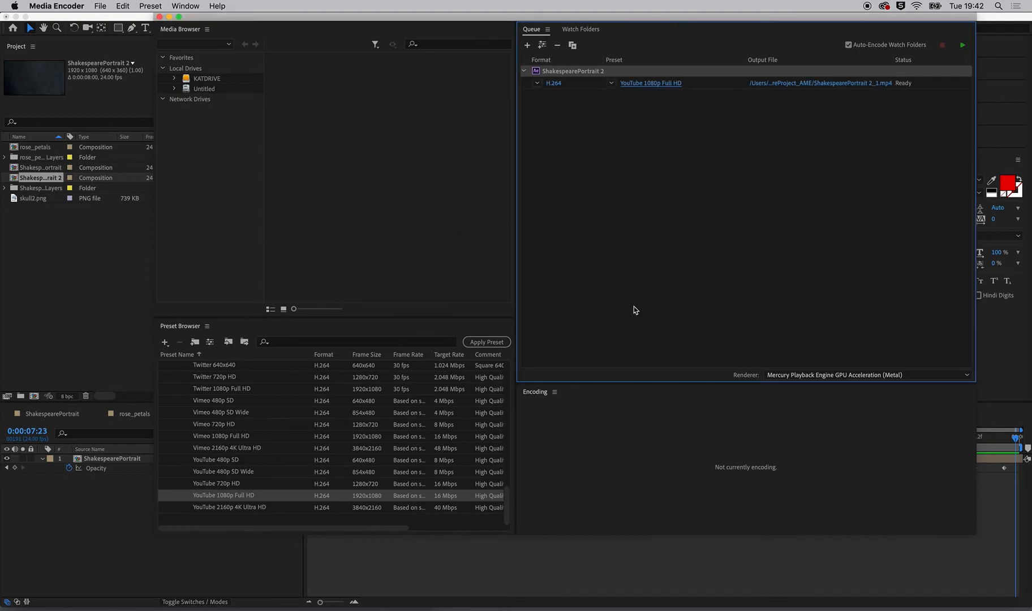
{"action": "left_click", "coordinate": [550, 84]}
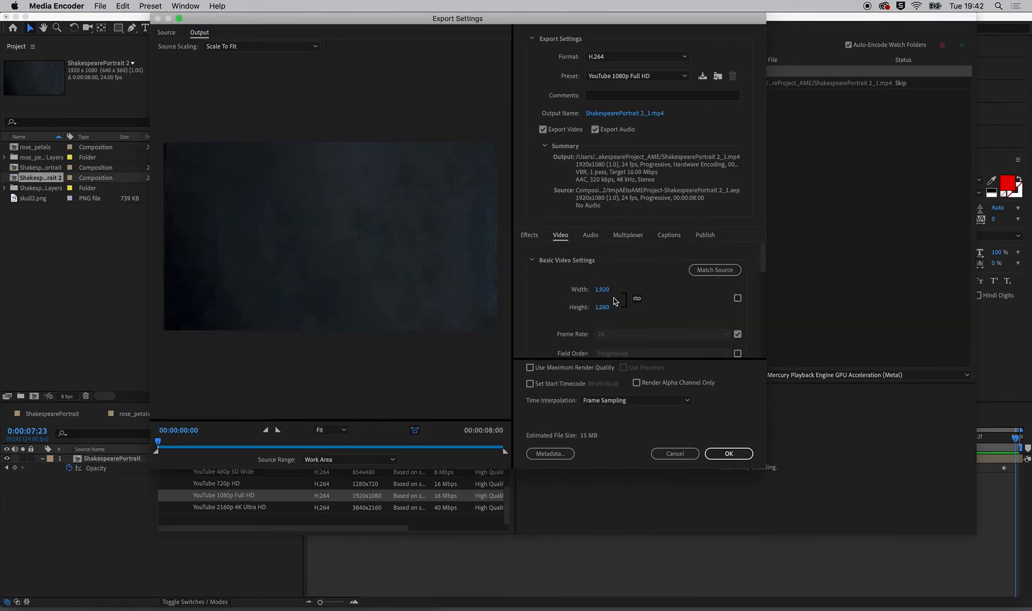
{"action": "scroll", "coordinate": [601, 324], "scroll_direction": "down", "scroll_amount": 3}
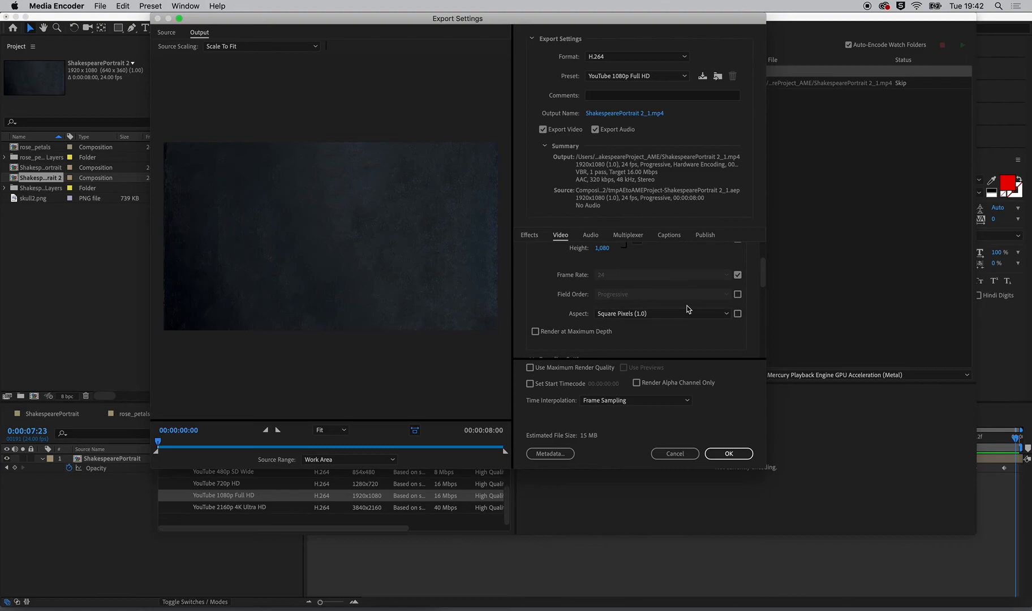
{"action": "scroll", "coordinate": [615, 324], "scroll_direction": "down", "scroll_amount": 3}
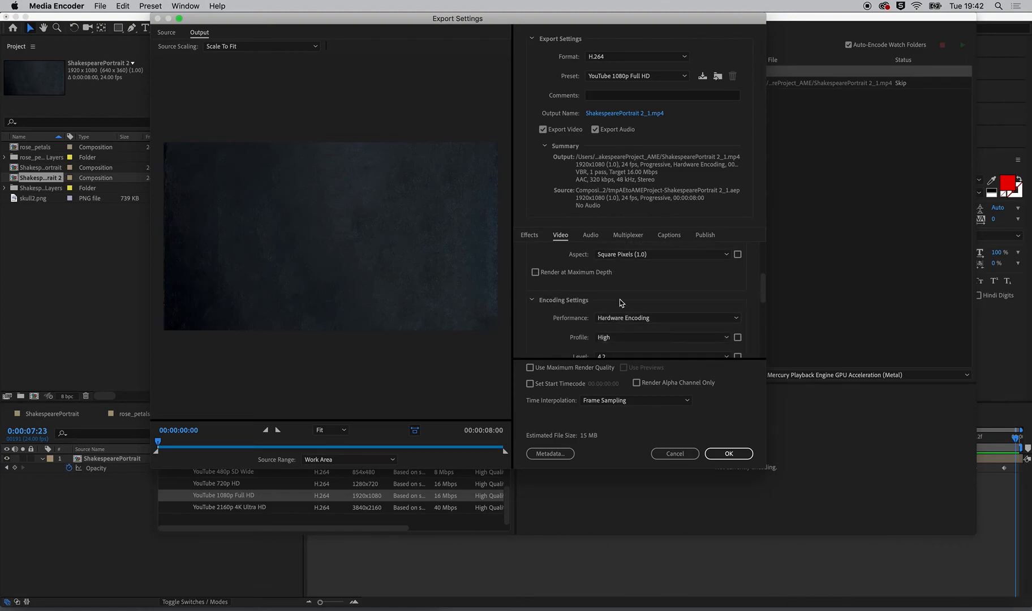
{"action": "left_click", "coordinate": [641, 331]}
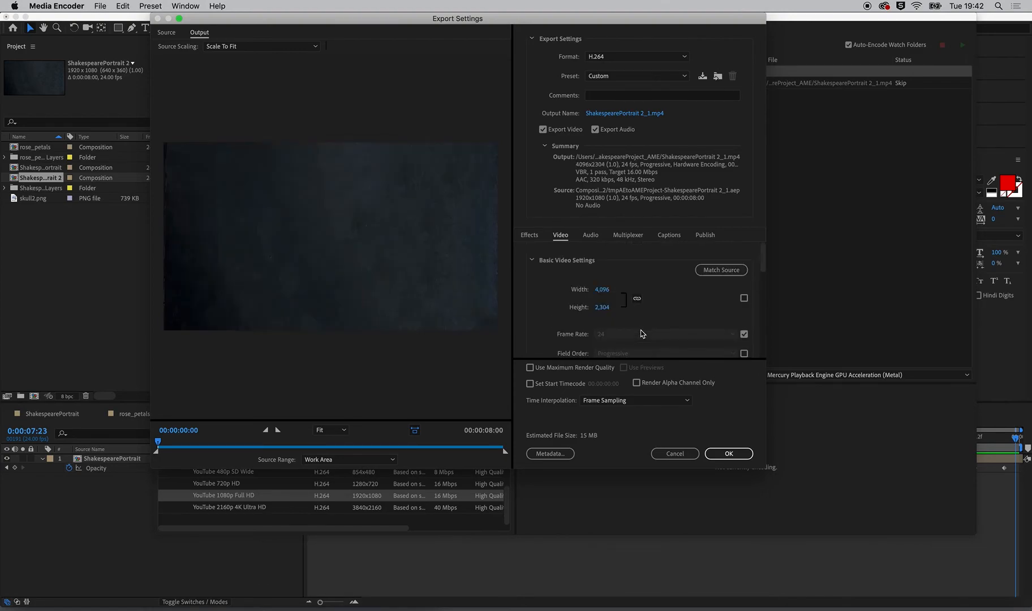
{"action": "scroll", "coordinate": [642, 331], "scroll_direction": "down", "scroll_amount": 5}
- Scrub through the output preview in the export settings and accept the custom settings
{"action": "left_click", "coordinate": [355, 442]}
{"action": "left_click_drag", "start_coordinate": [350, 446], "coordinate": [411, 442]}
{"action": "left_click", "coordinate": [729, 454]}
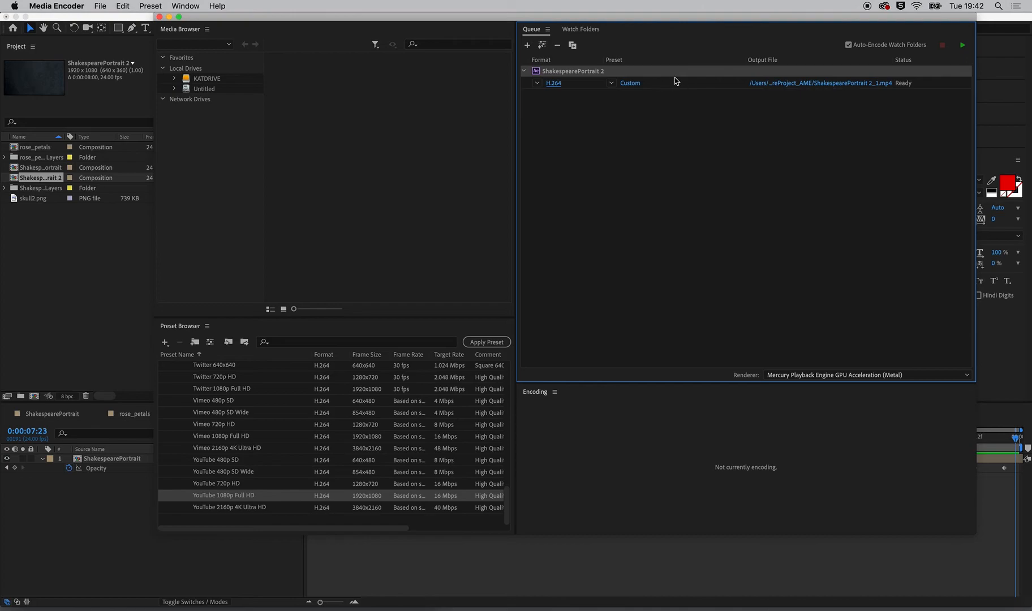
- Set the output file to ShakespearePortrait_Final.mp4 in the Intro to AE Files folder on the Desktop
{"action": "left_click", "coordinate": [803, 84]}
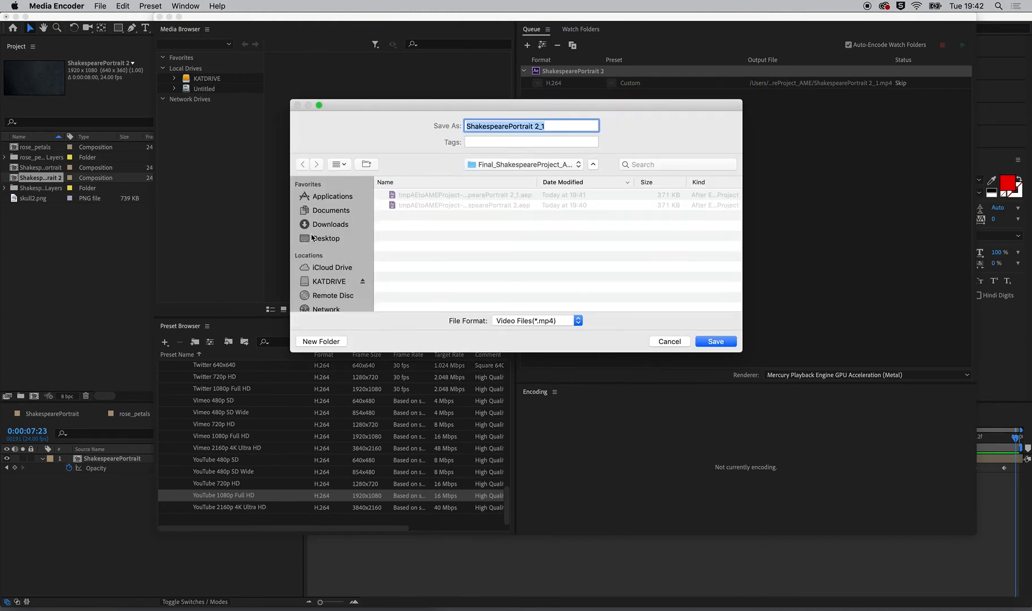
{"action": "left_click", "coordinate": [326, 238]}
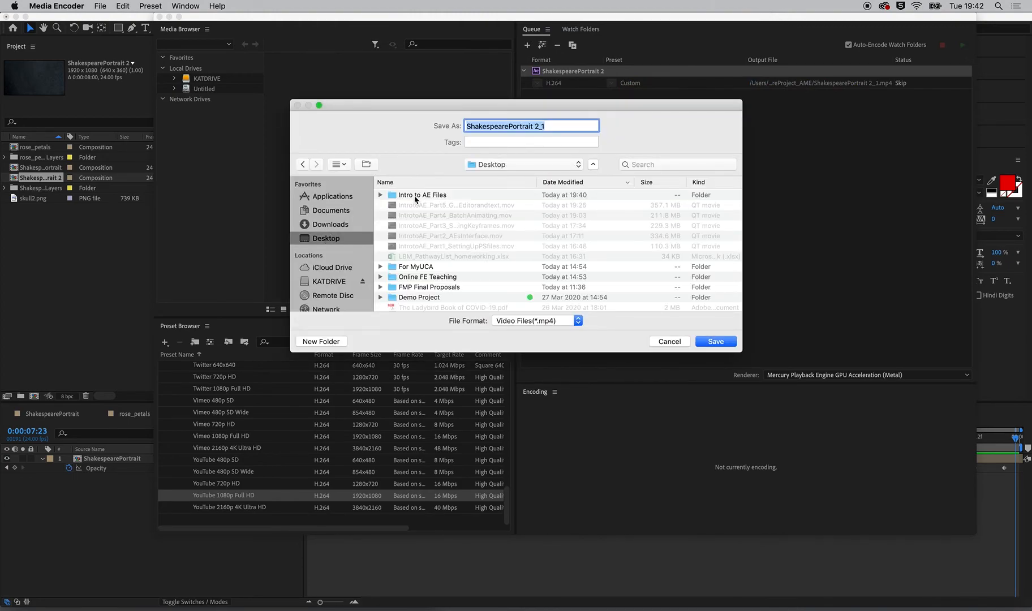
{"action": "double_click", "coordinate": [416, 195]}
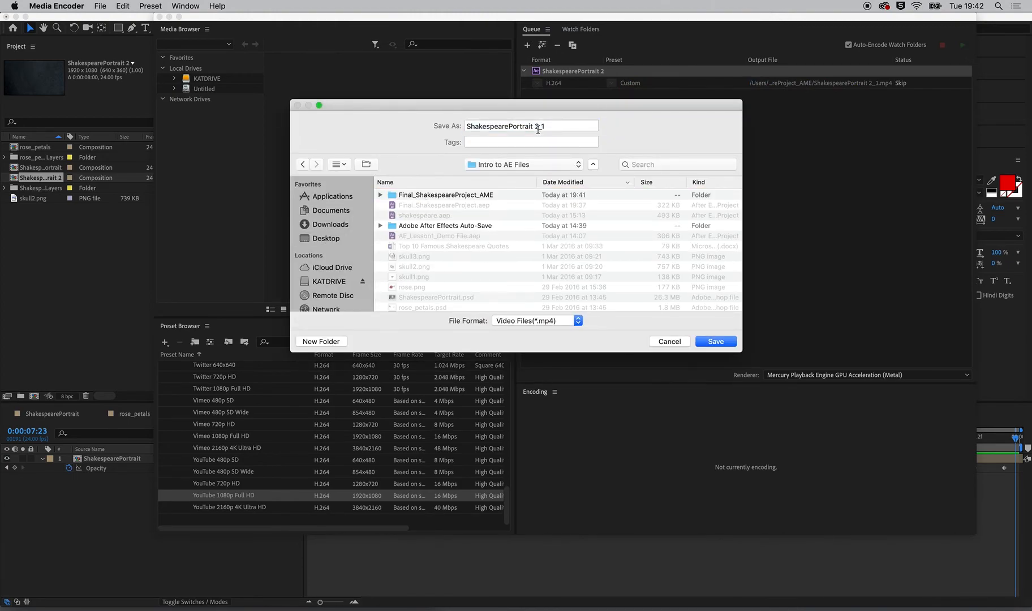
{"action": "left_click_drag", "start_coordinate": [552, 130], "coordinate": [533, 125]}
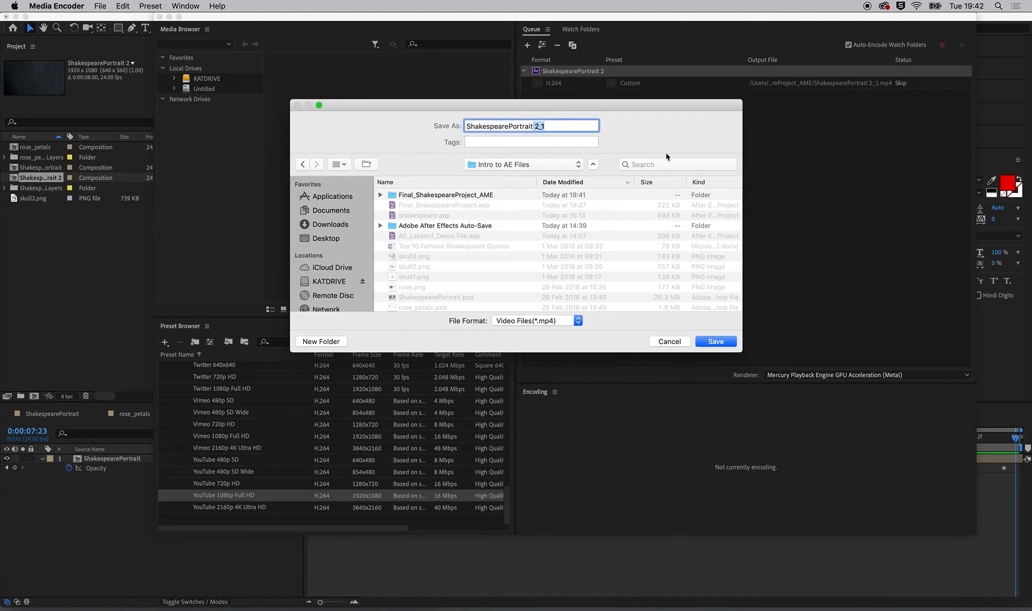
{"action": "key", "text": "BackSpace"}
{"action": "key", "text": "Return"}
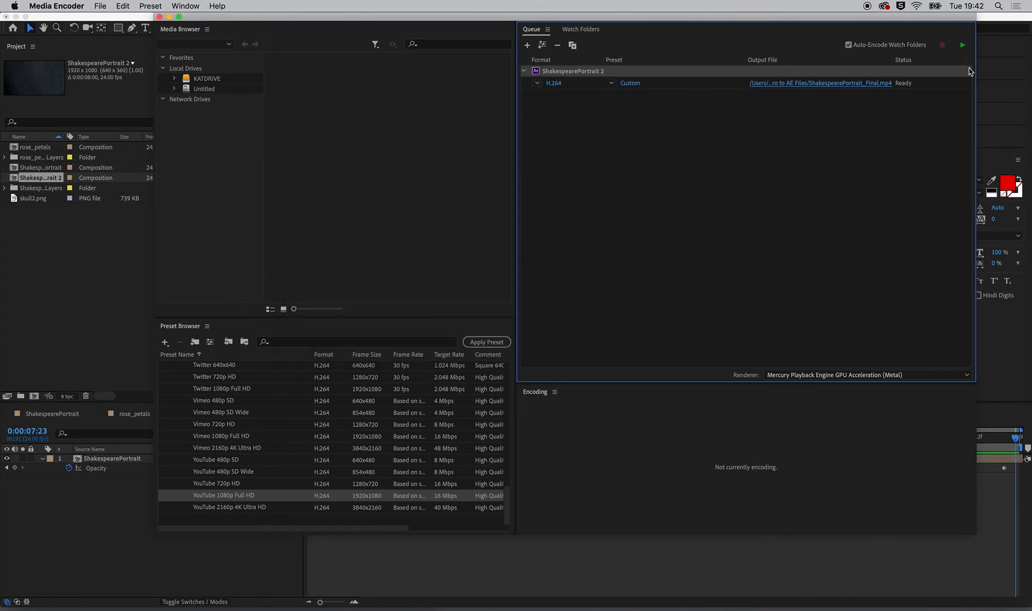
- Encode the queue and reveal the finished ShakespearePortrait_Final.mp4 in Finder
{"action": "left_click", "coordinate": [963, 45]}
{"action": "left_click", "coordinate": [842, 85]}
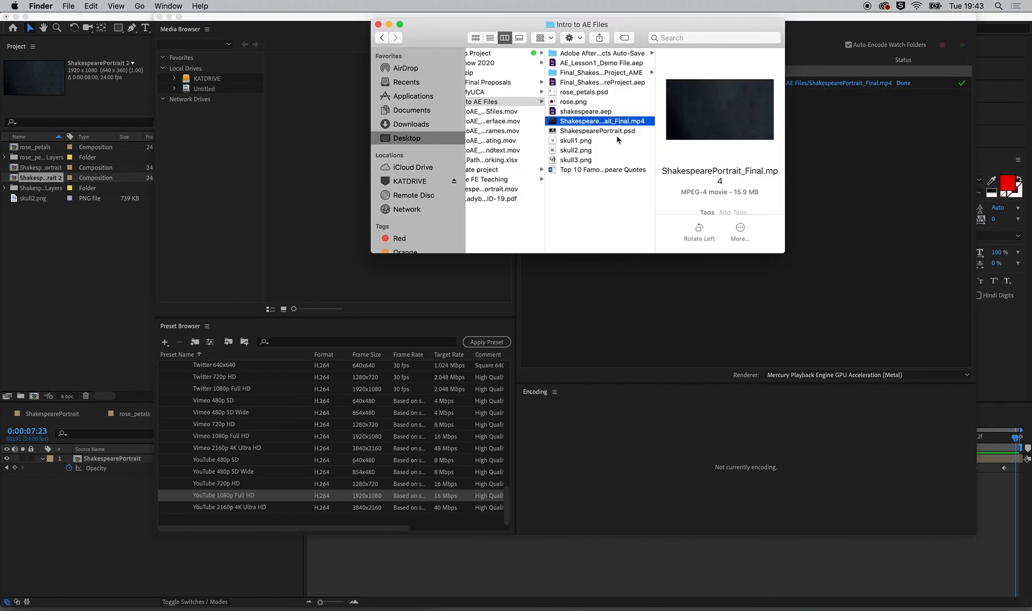
- Play the preview of ShakespearePortrait_Final.mp4 in Finder, then return to the After Effects project
{"action": "left_click", "coordinate": [625, 122]}
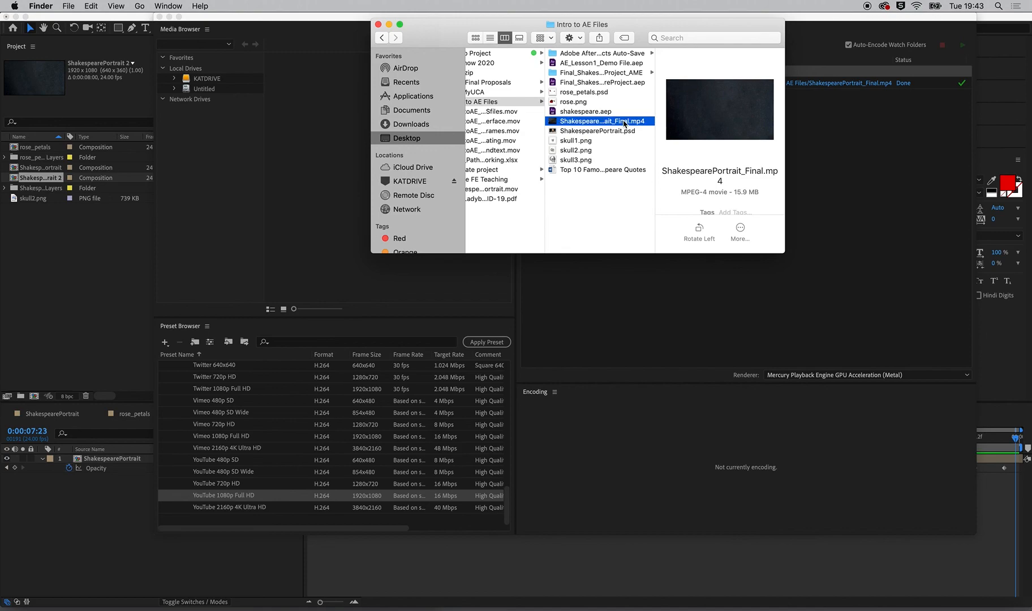
{"action": "left_click", "coordinate": [719, 109]}
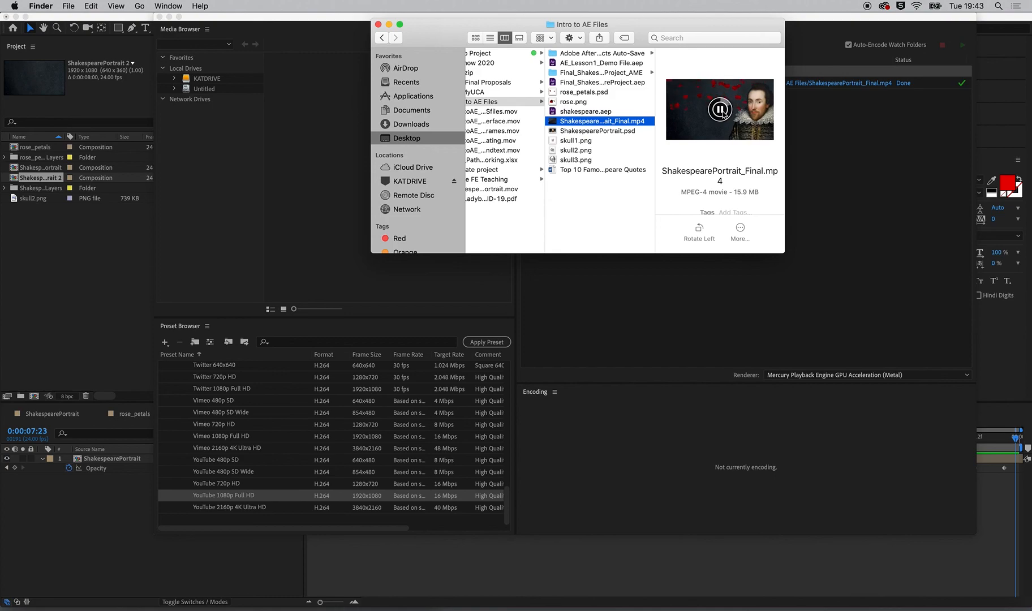
{"action": "left_click", "coordinate": [857, 277]}
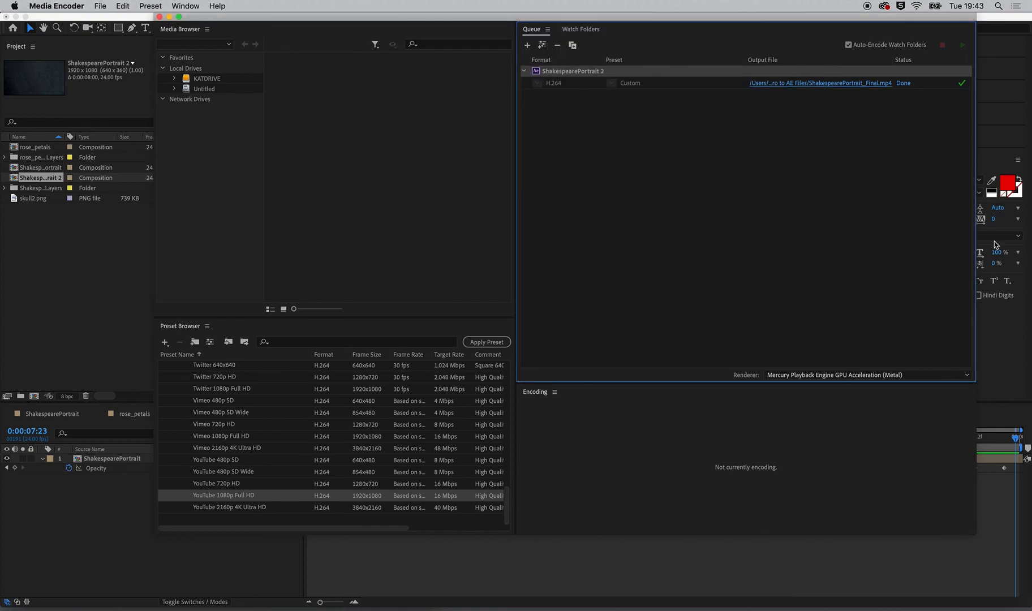
{"action": "left_click", "coordinate": [1003, 304]}
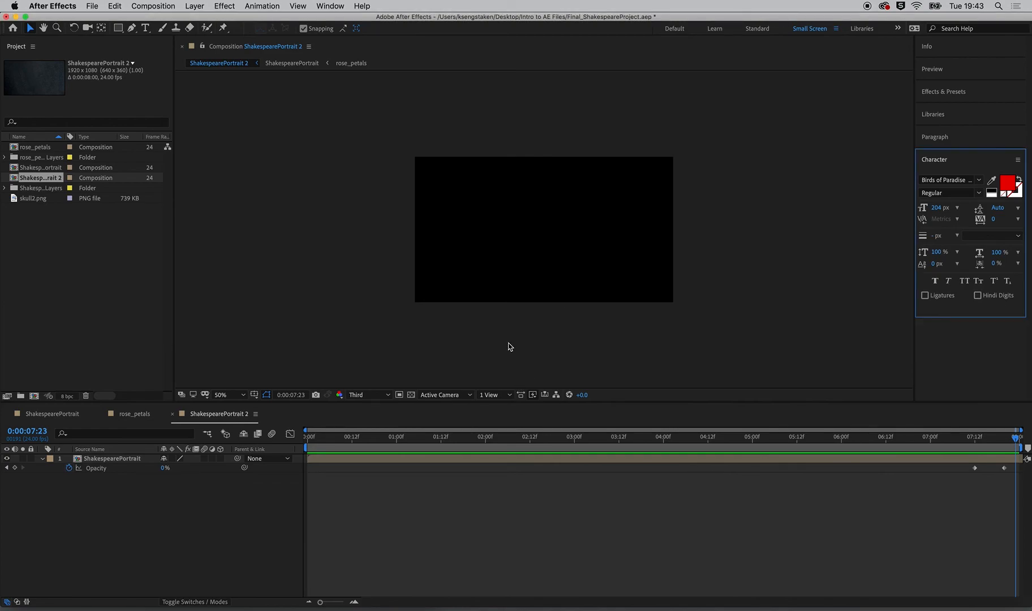